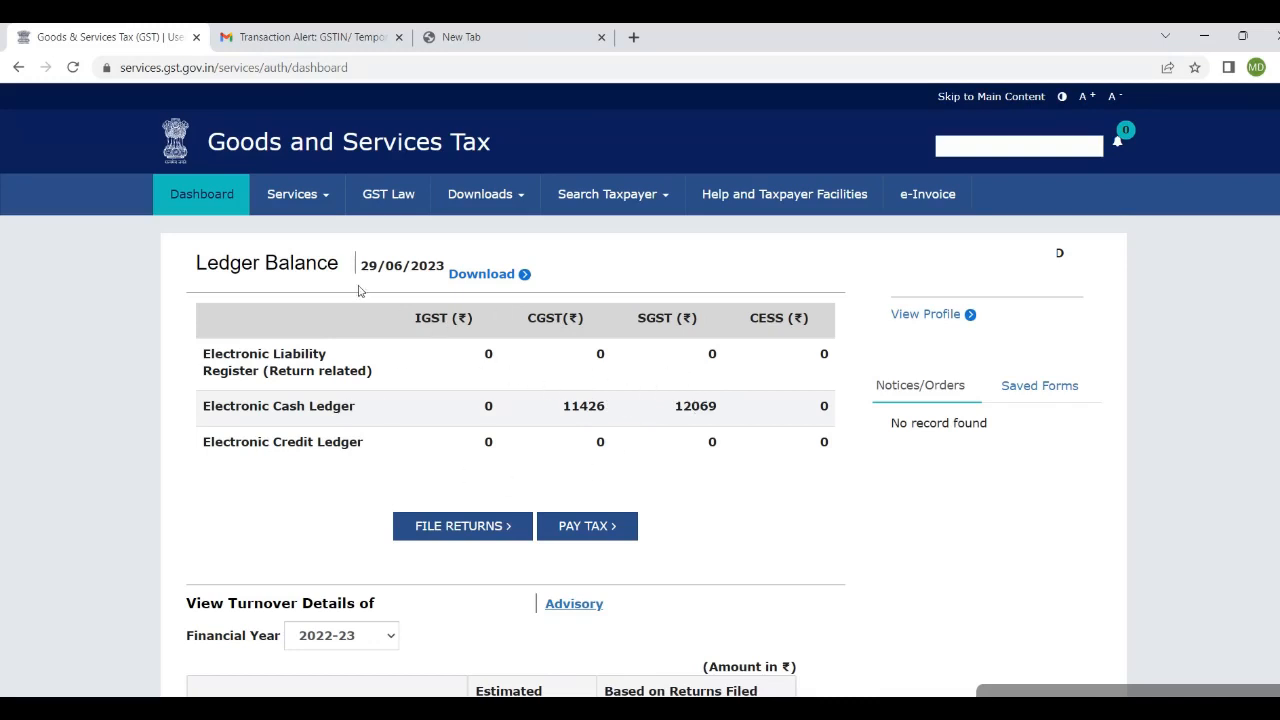
Open the Electronic Cash Ledger and check the breakdown of its cash balance by tax head.
click(328, 199)
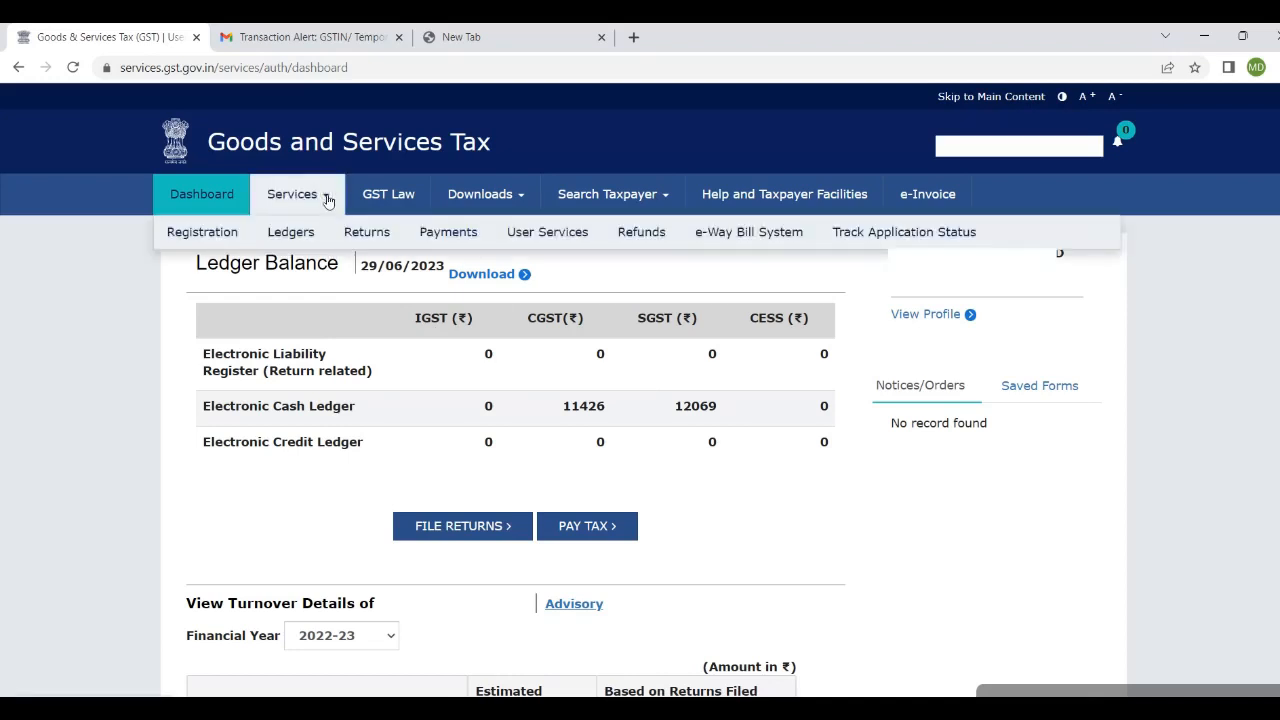
mouse_move(294, 234)
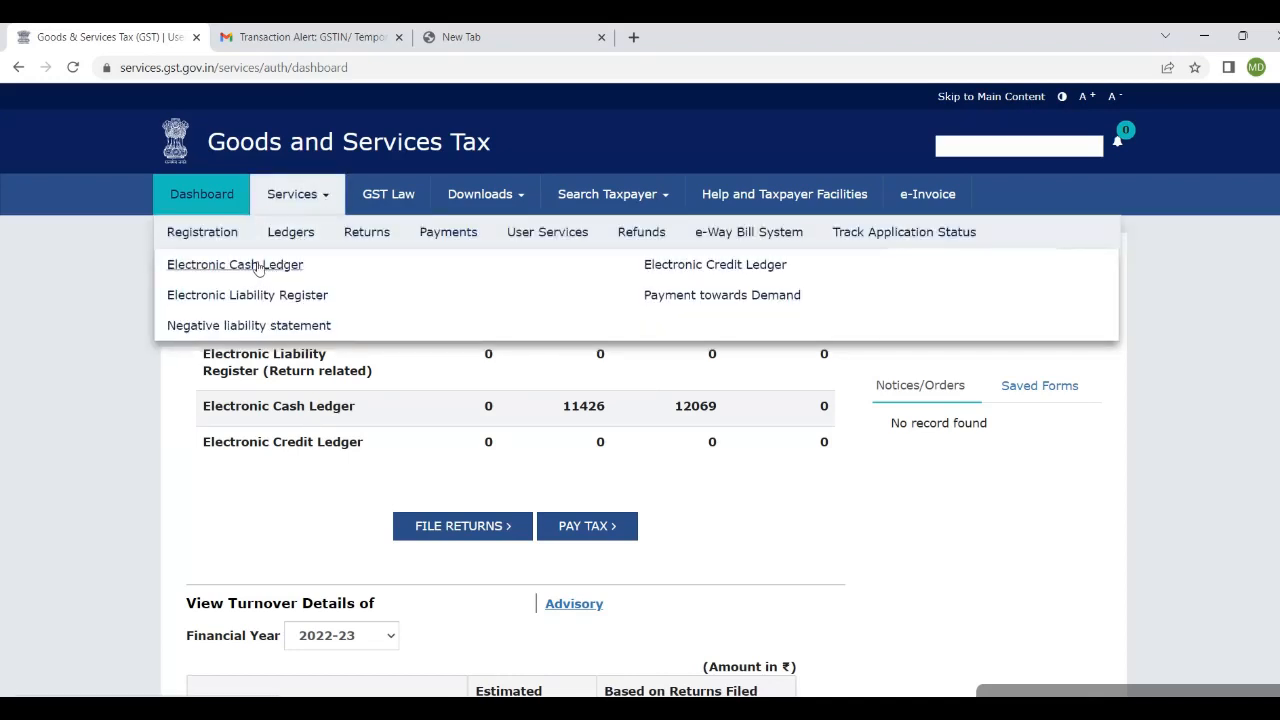
click(258, 265)
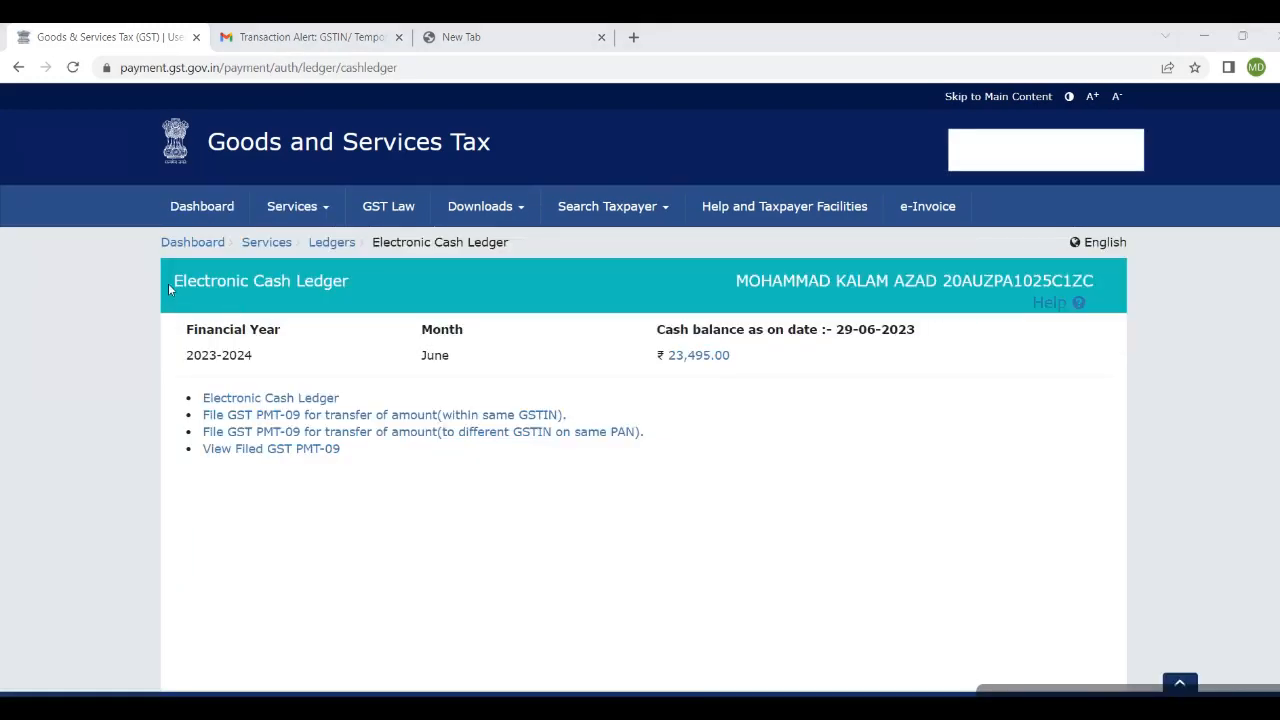
click(683, 364)
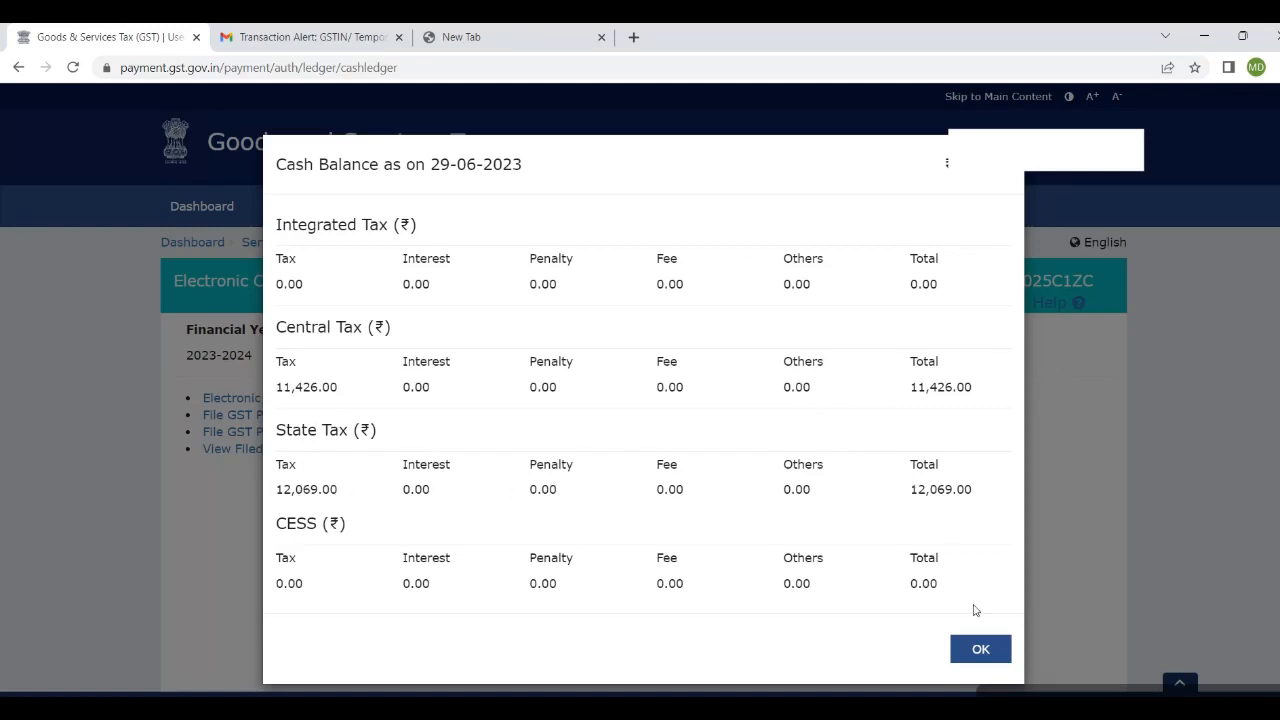
click(980, 650)
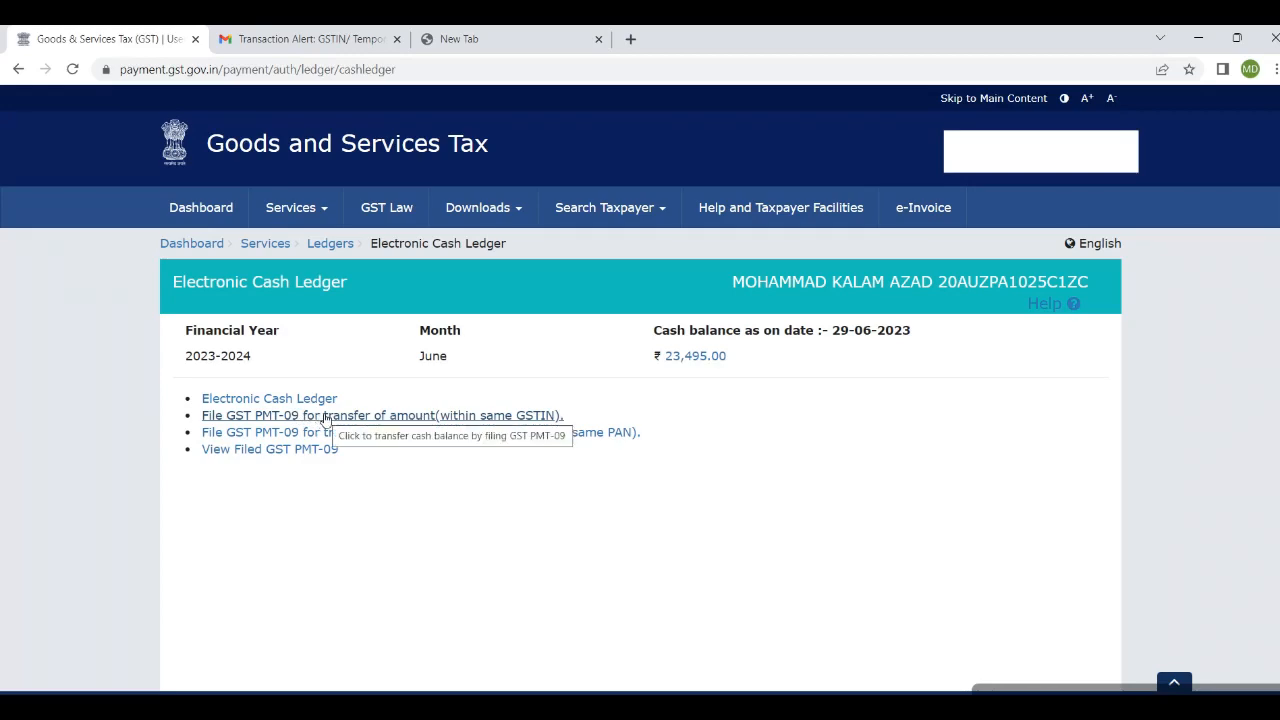
Open the GST PMT-09 filing for transfer within the same GSTIN and review its available and updated balance tables.
click(325, 418)
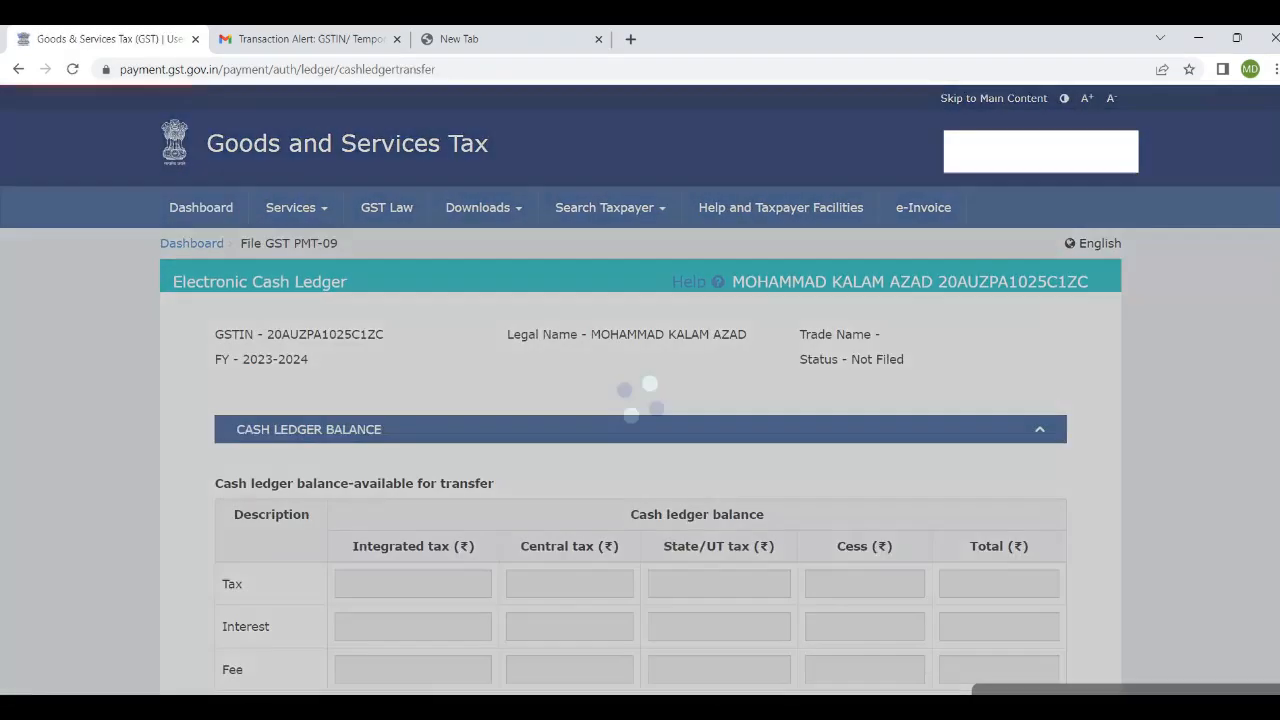
scroll(731, 528, down, 3)
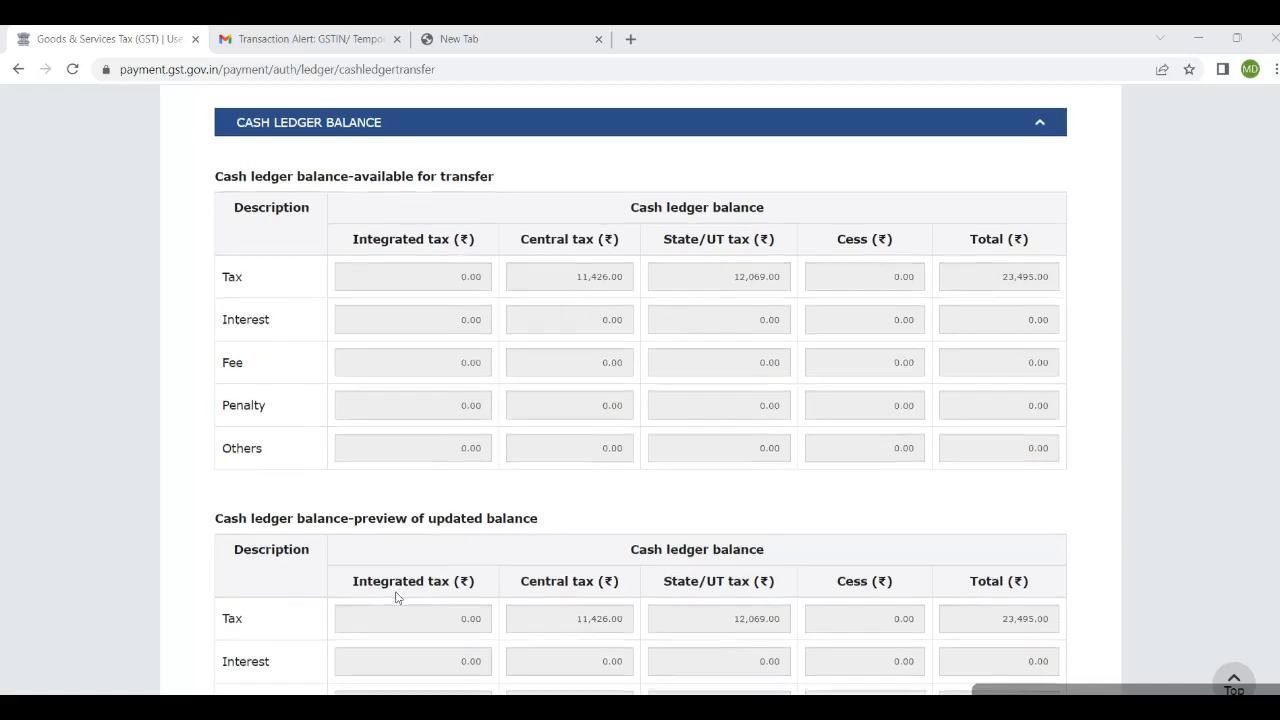
scroll(268, 494, down, 1)
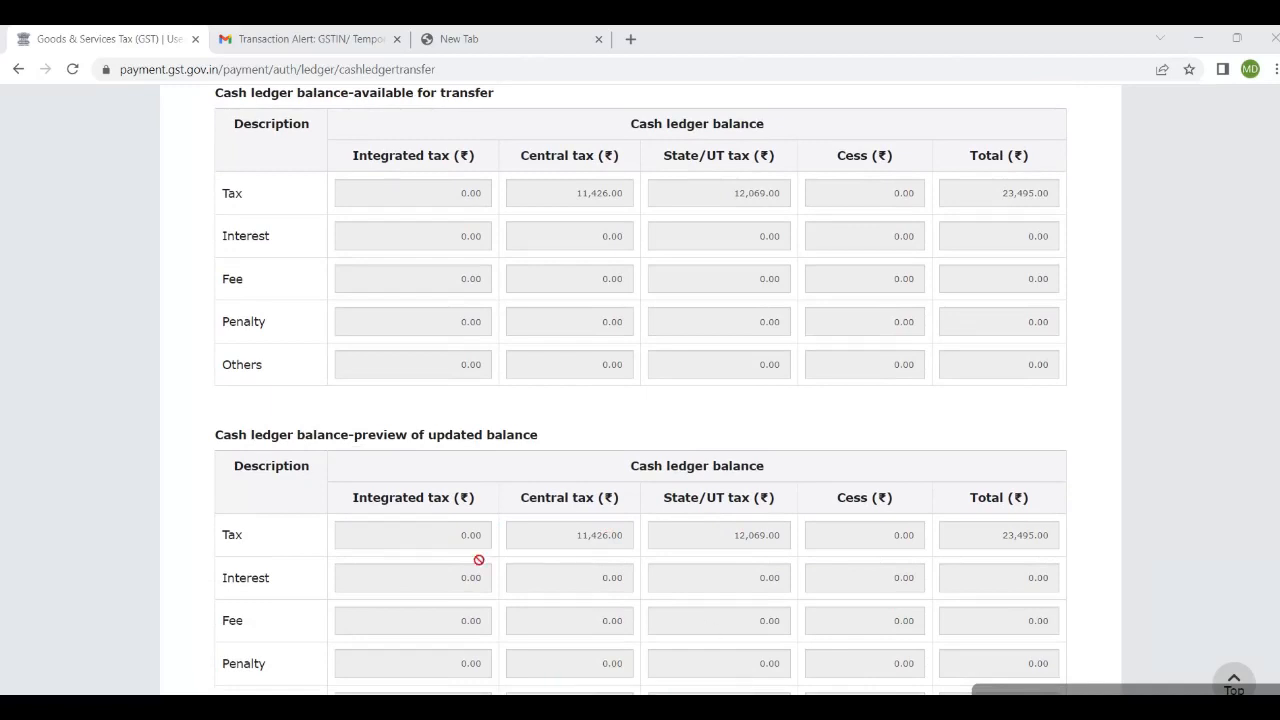
scroll(700, 545, down, 4)
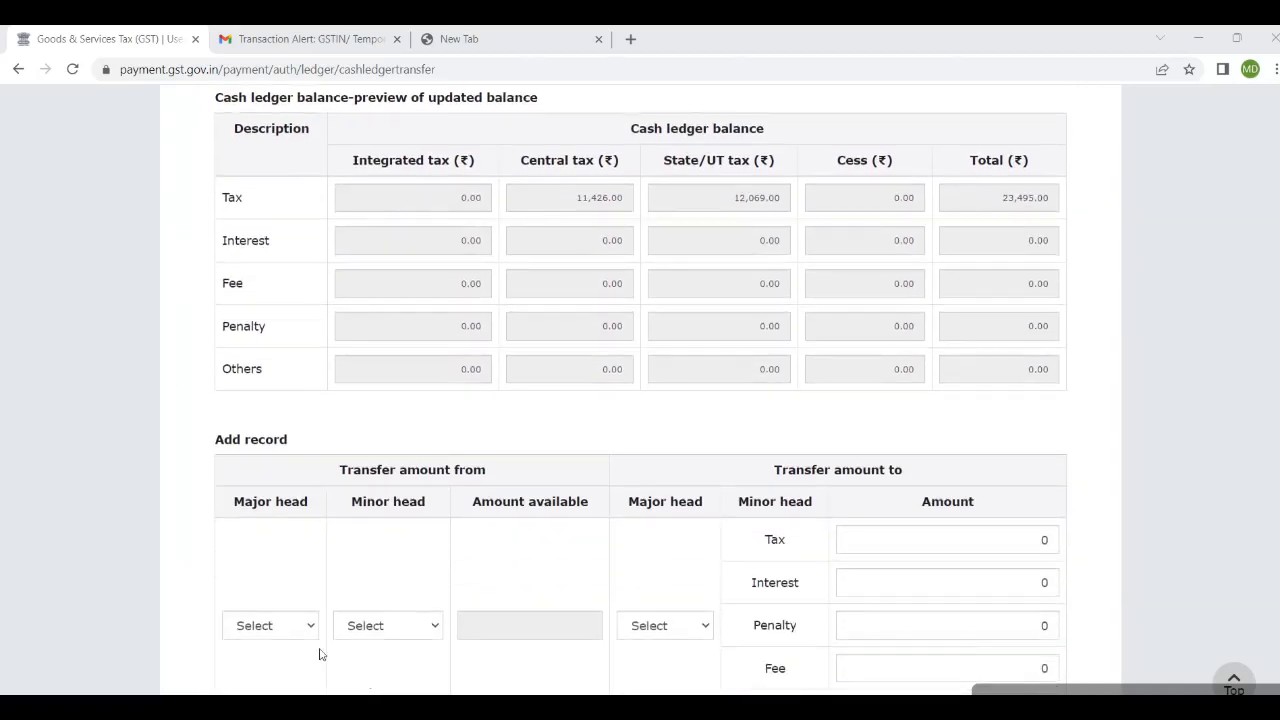
scroll(683, 569, up, 1)
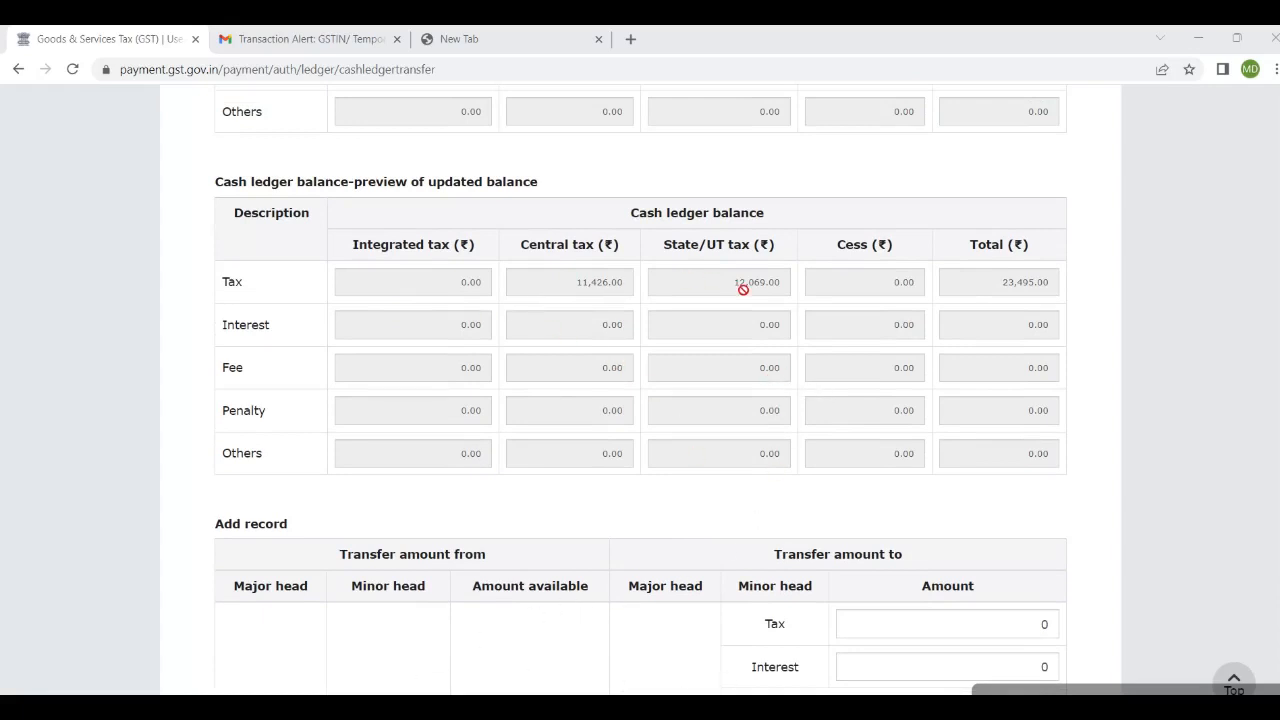
scroll(754, 321, down, 1)
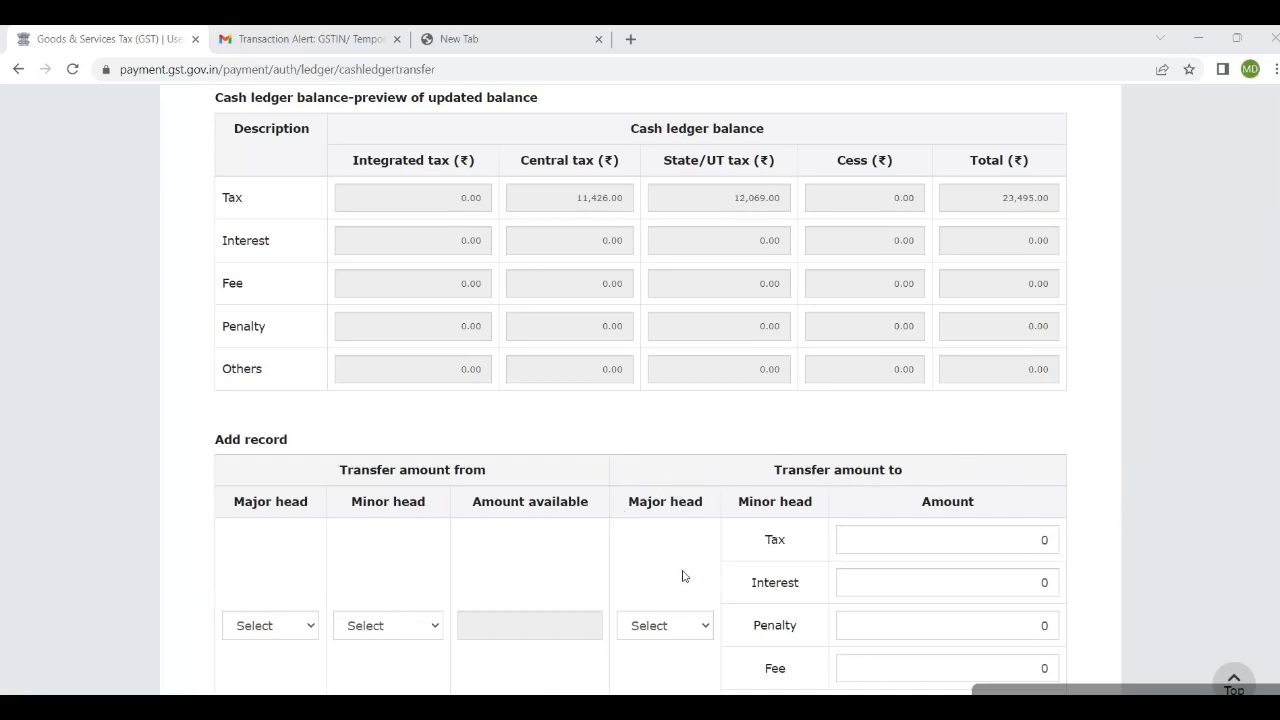
scroll(621, 593, down, 1)
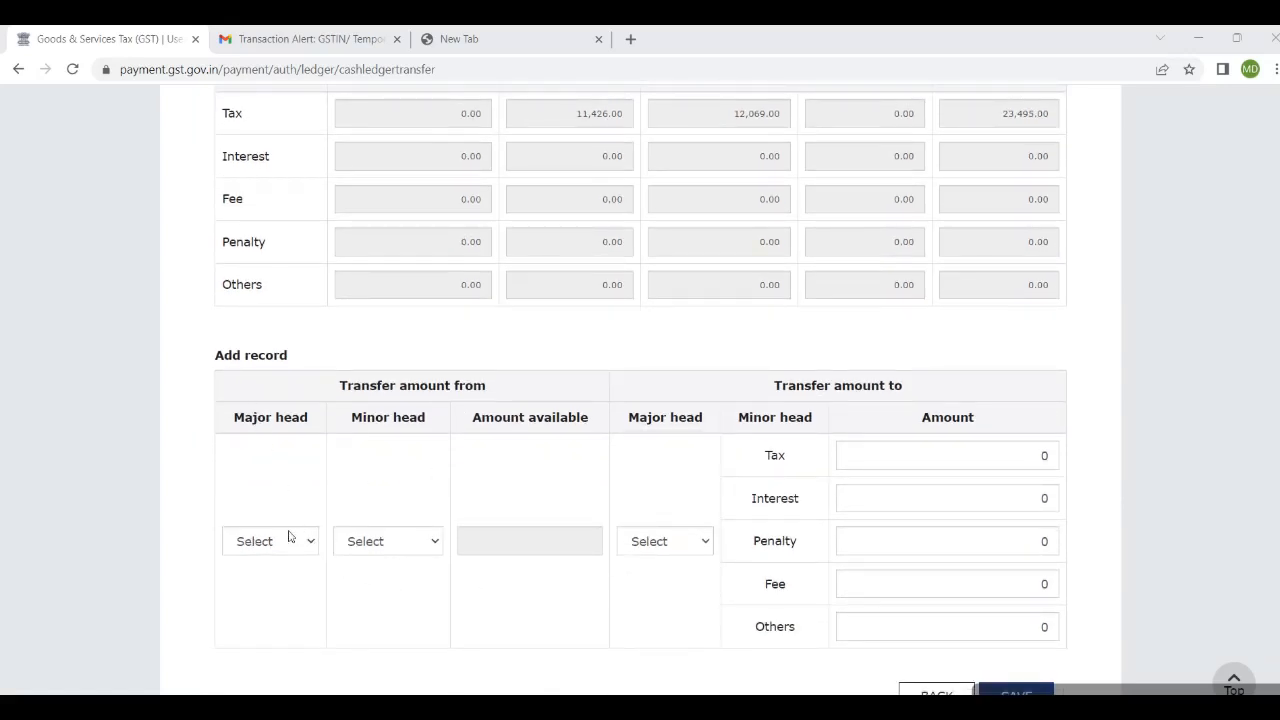
scroll(505, 347, up, 1)
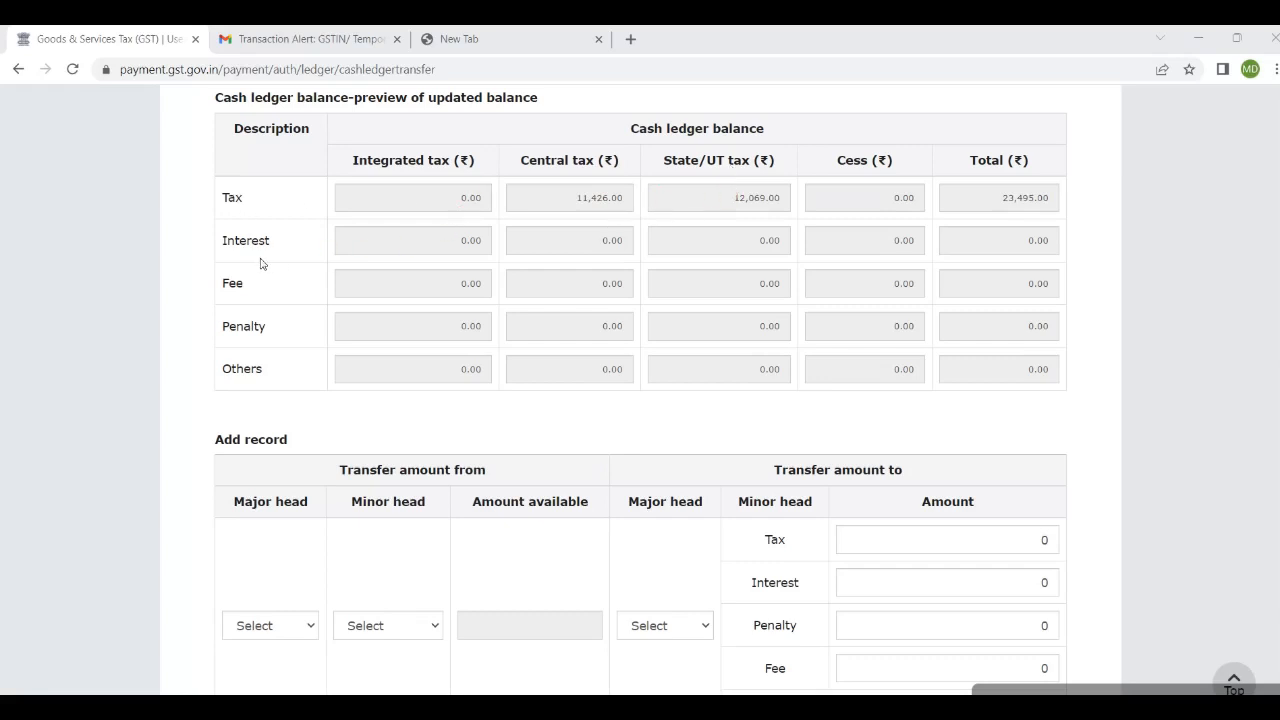
scroll(543, 469, down, 3)
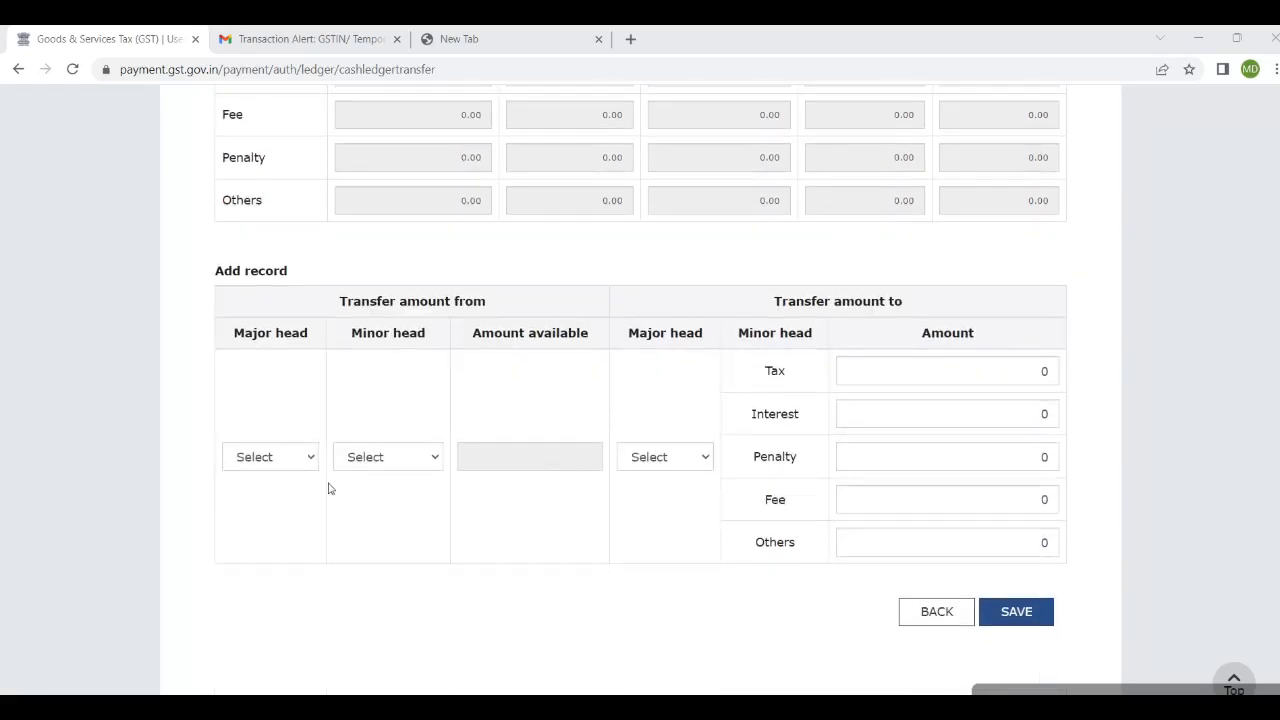
In the add-record table, set the transfer source to major head CGST and minor head Tax.
click(272, 458)
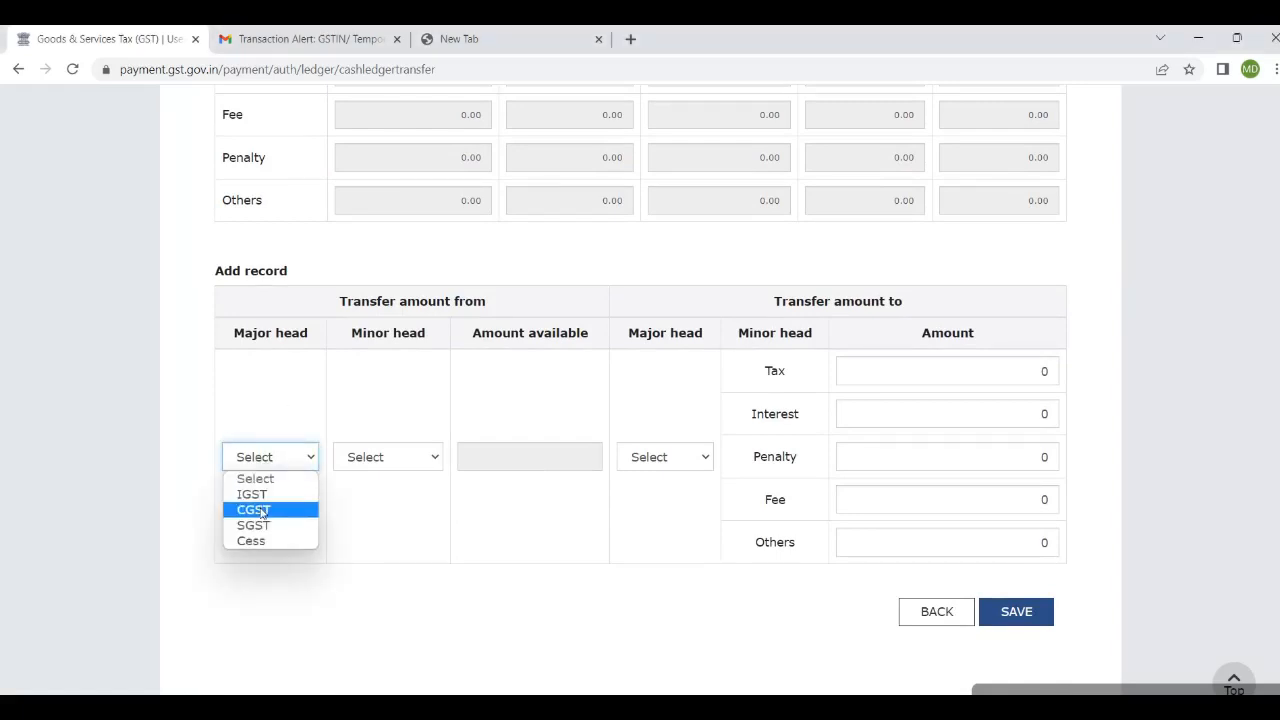
click(262, 512)
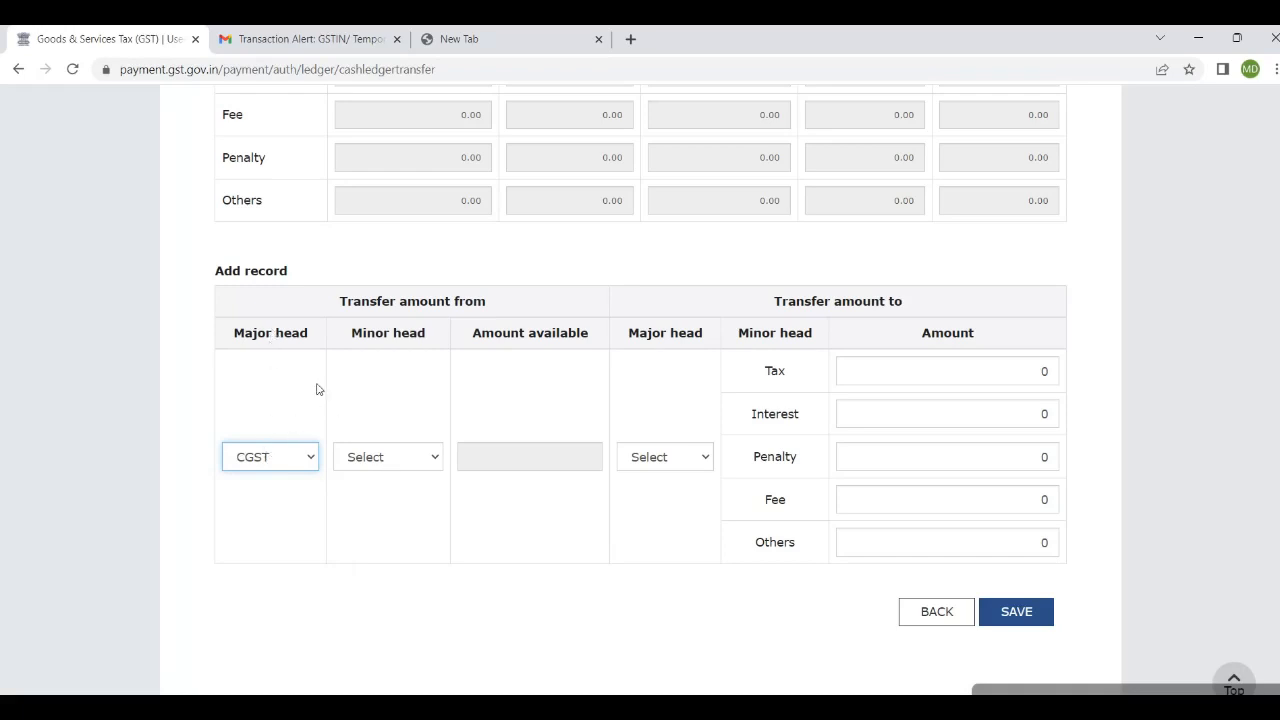
click(387, 452)
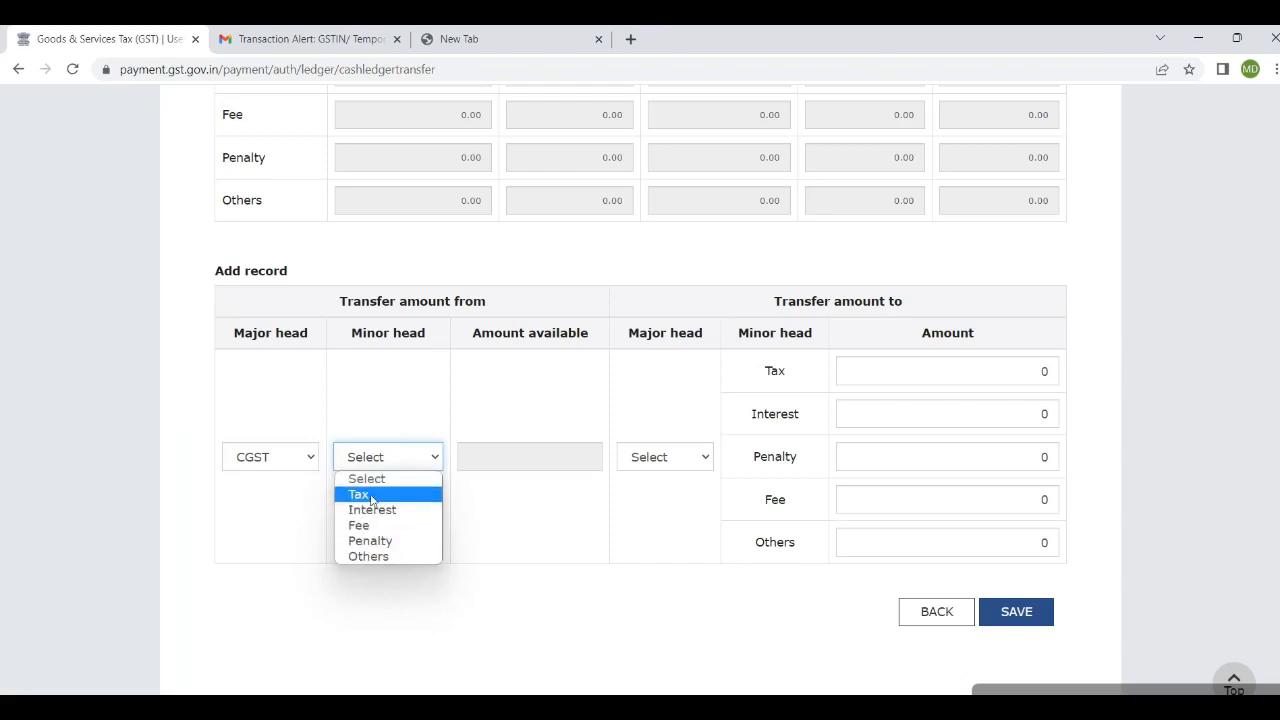
click(370, 494)
scroll(569, 431, up, 1)
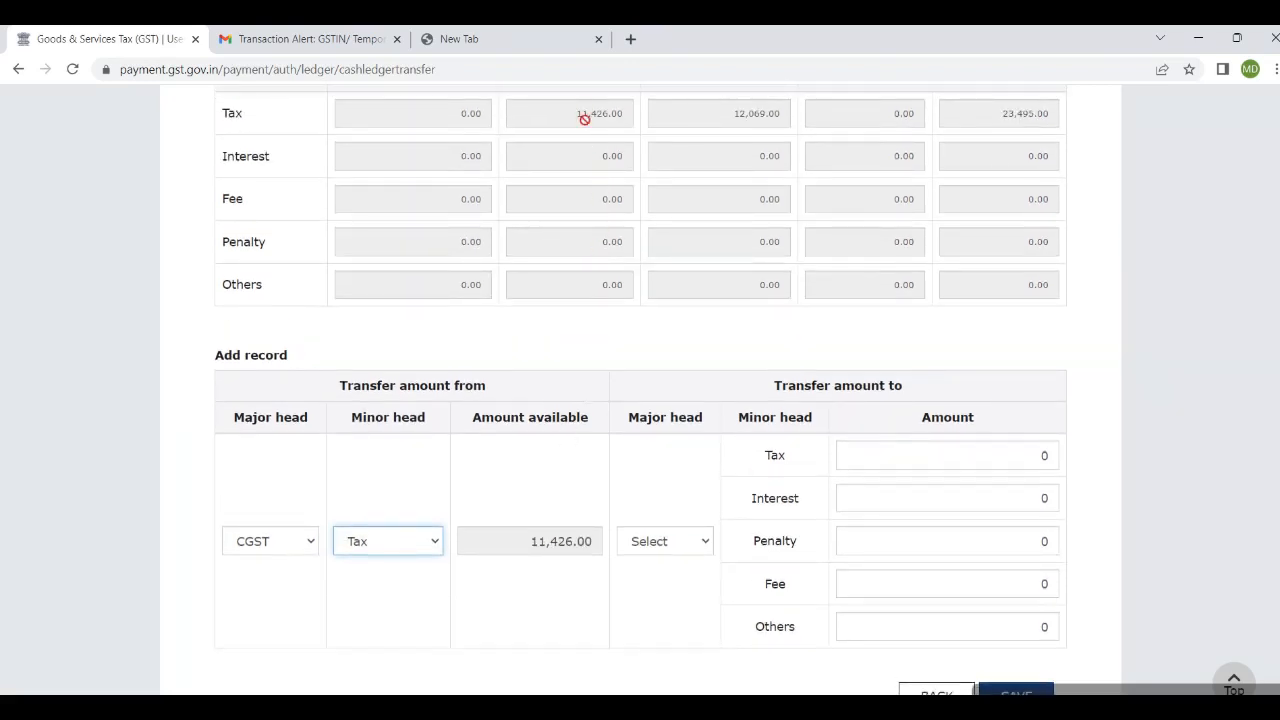
Check the amount available under the CGST Interest minor head and restore Tax as the source minor head.
click(423, 549)
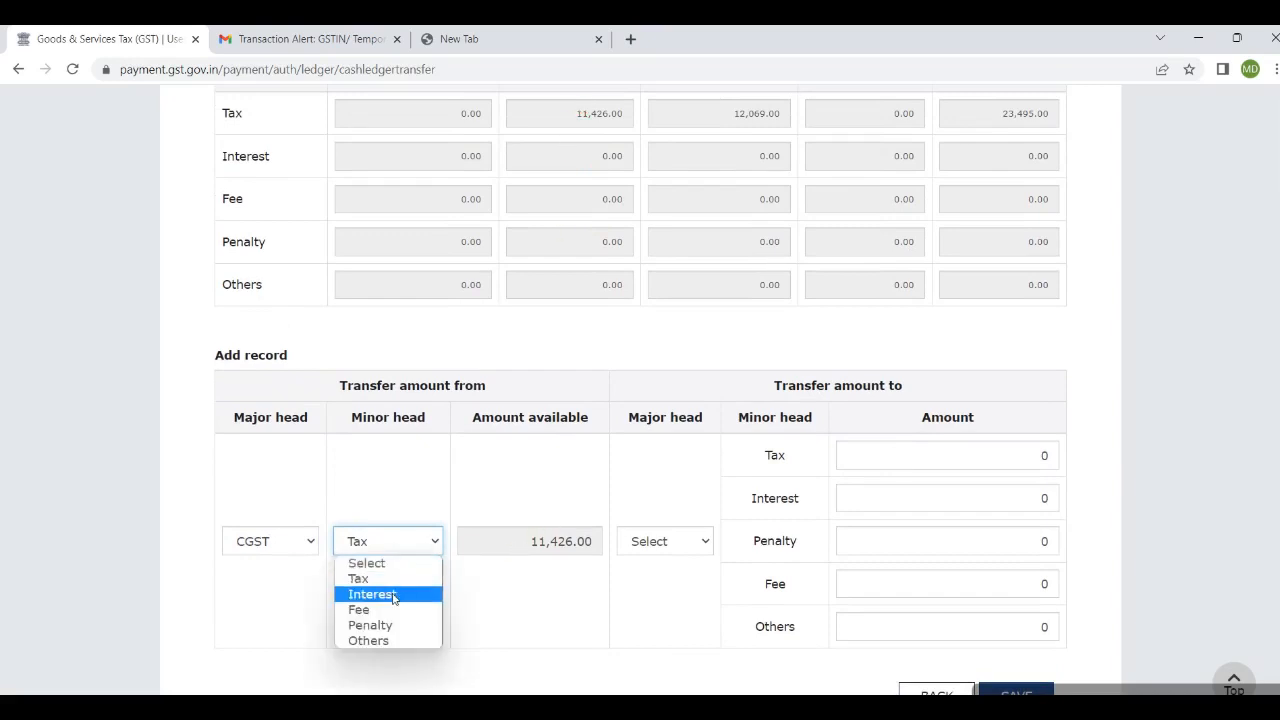
click(391, 593)
click(341, 551)
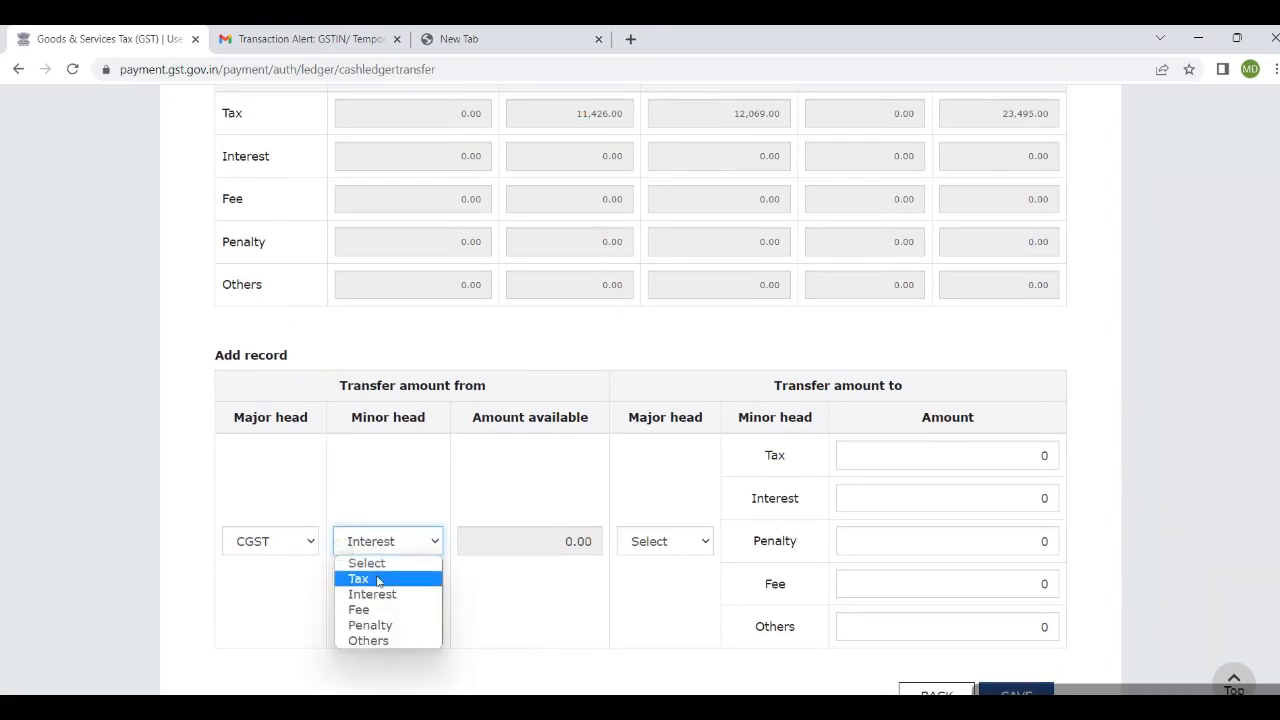
click(371, 576)
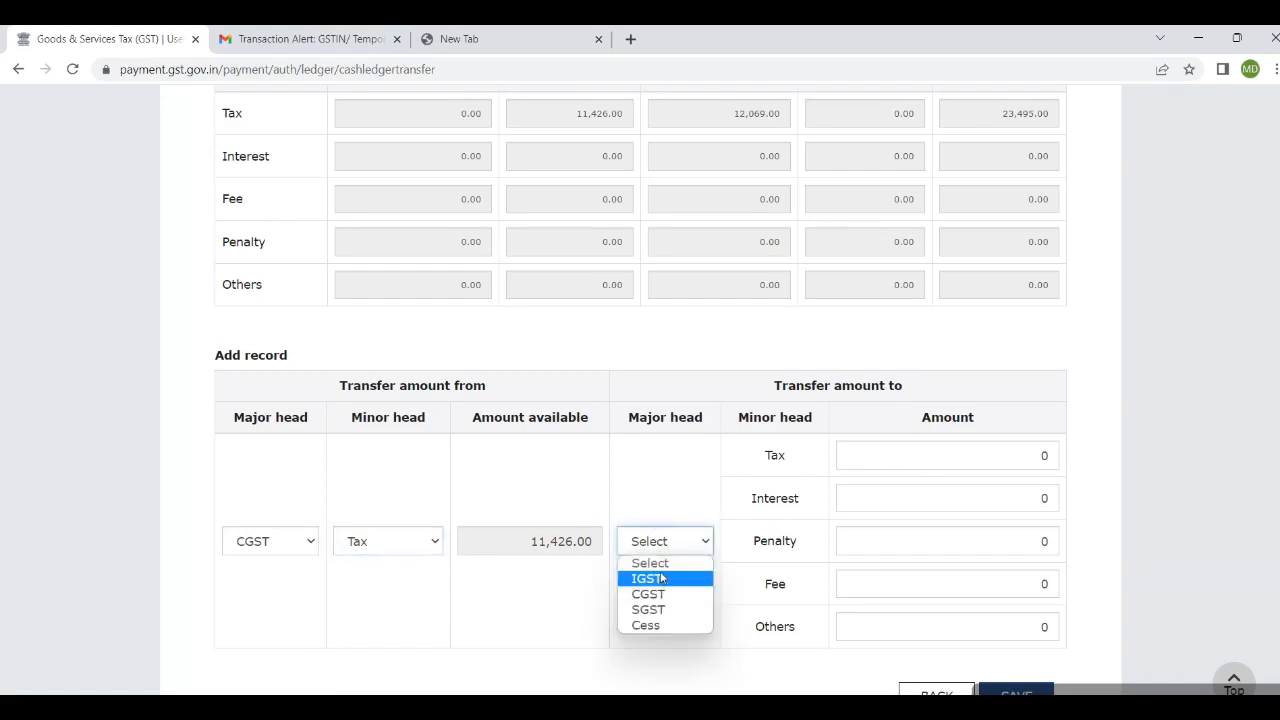
Try IGST as the destination major head, and set it to CGST instead.
click(659, 580)
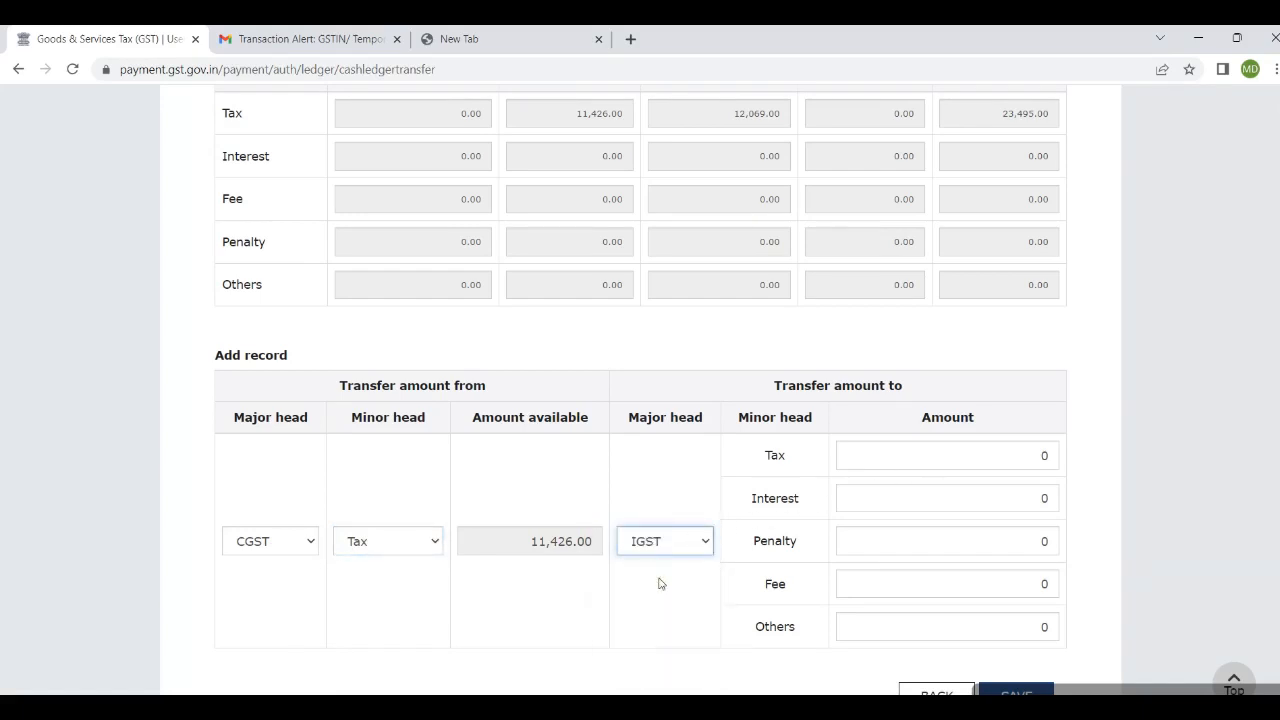
click(659, 550)
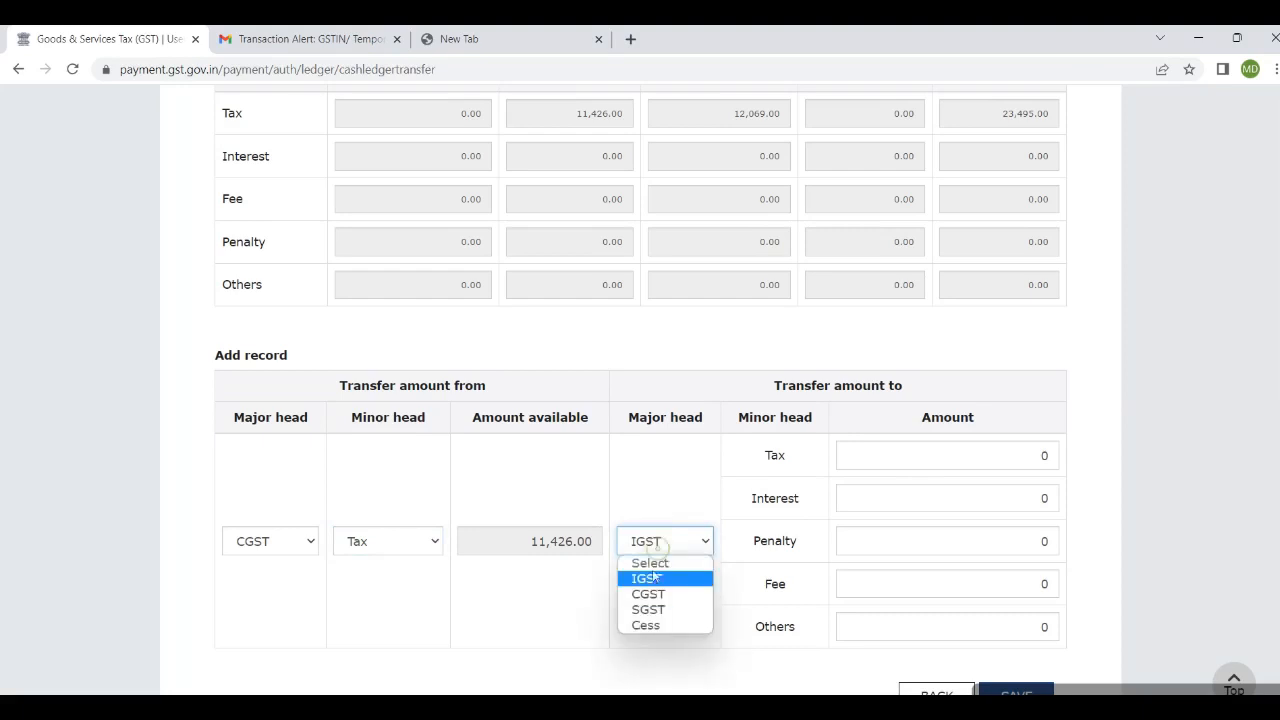
click(649, 596)
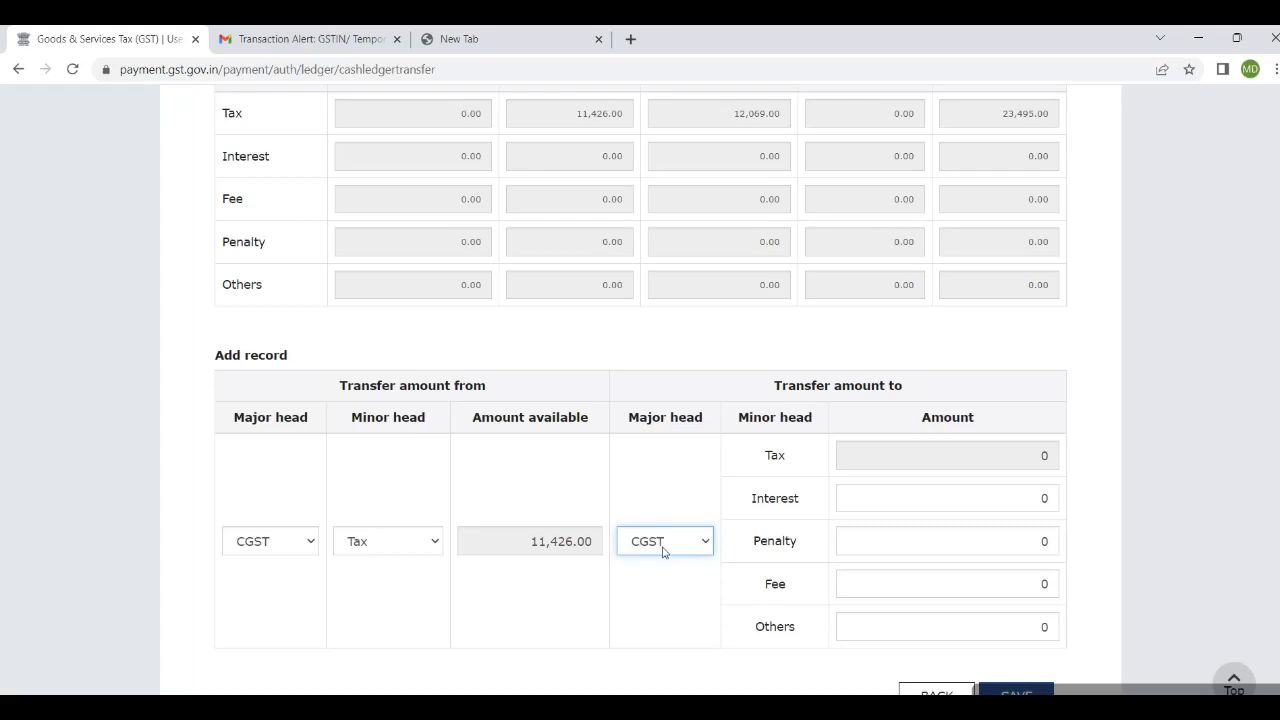
click(663, 551)
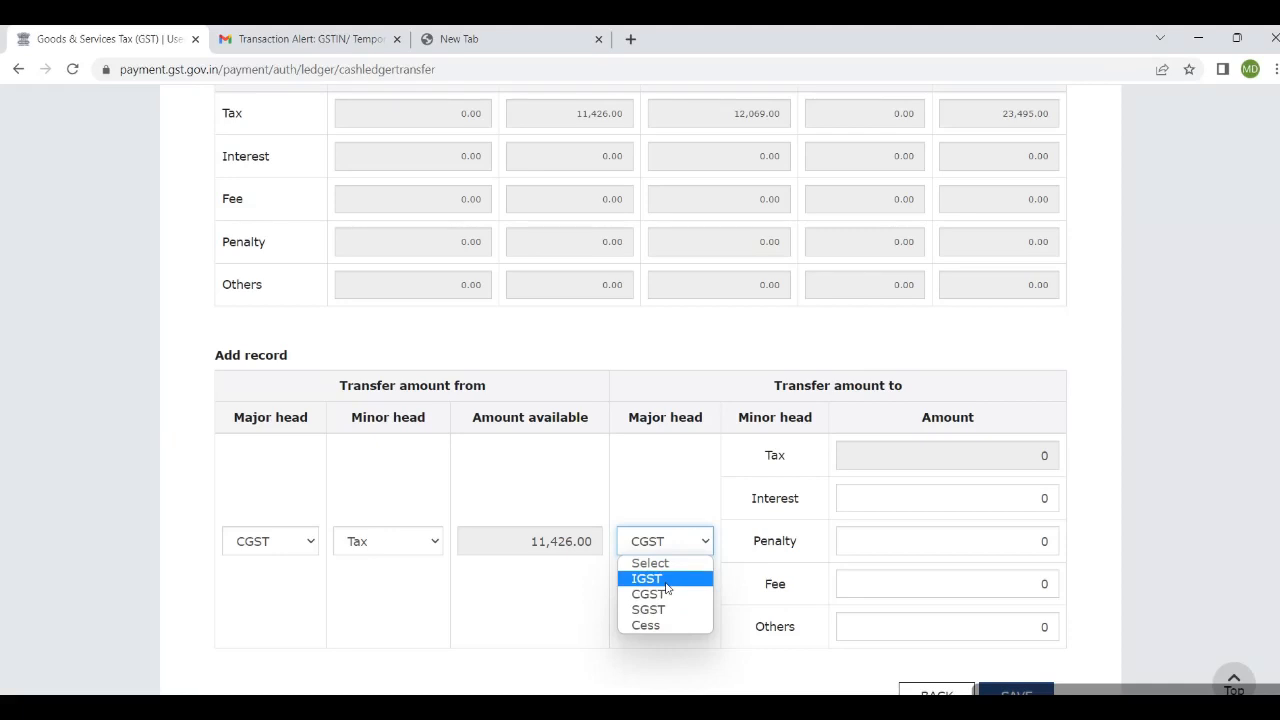
click(660, 594)
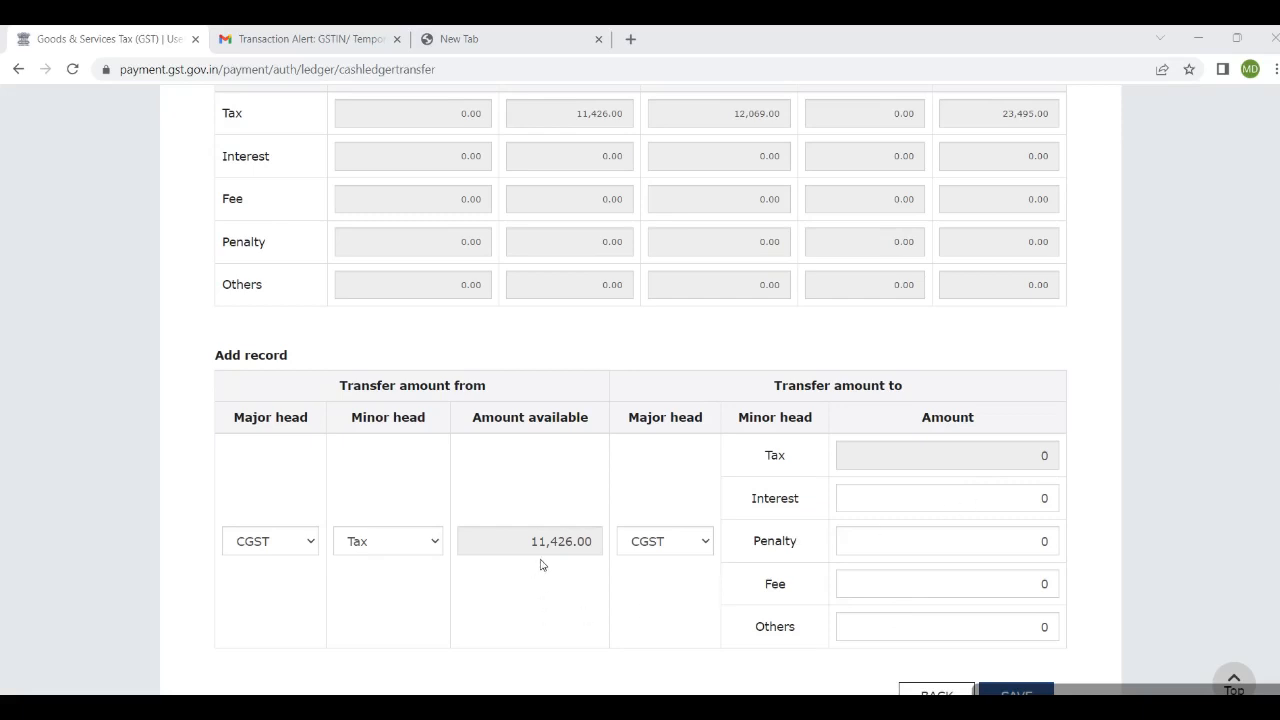
Enter transfer amounts of 100 for Fee and 50 for Interest under the CGST destination.
double_click(1046, 584)
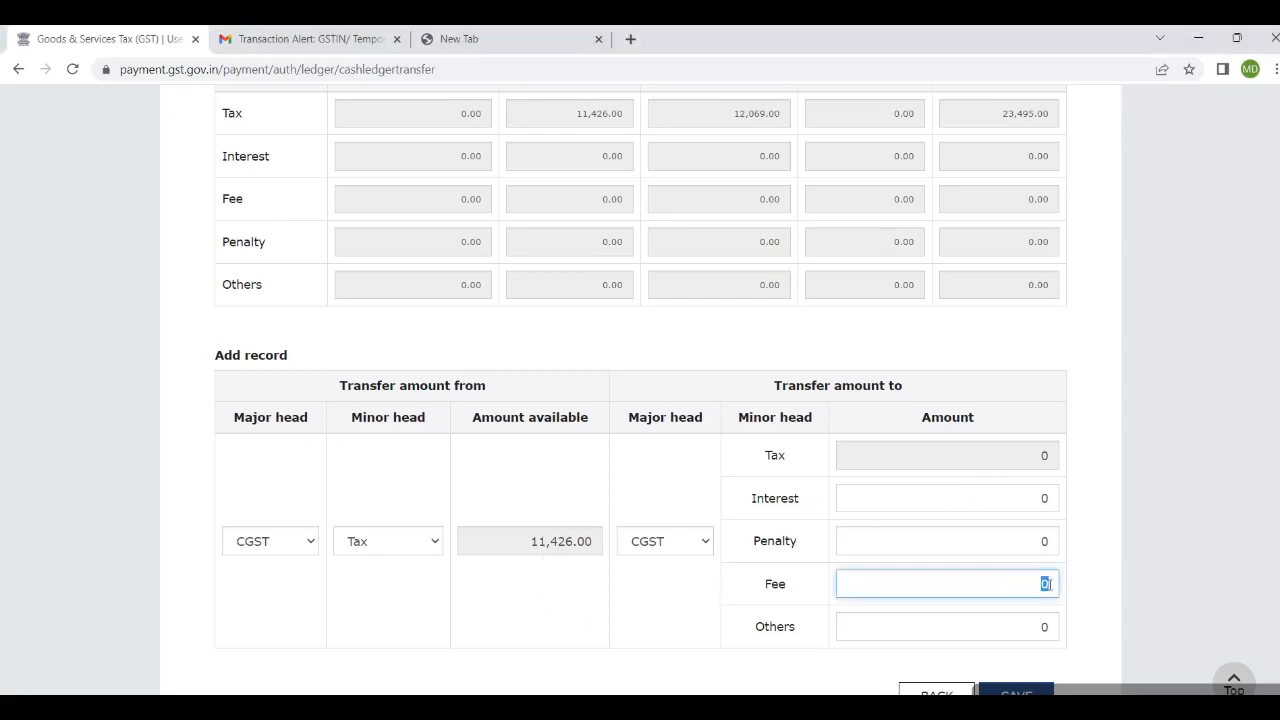
text(100)
click(1138, 584)
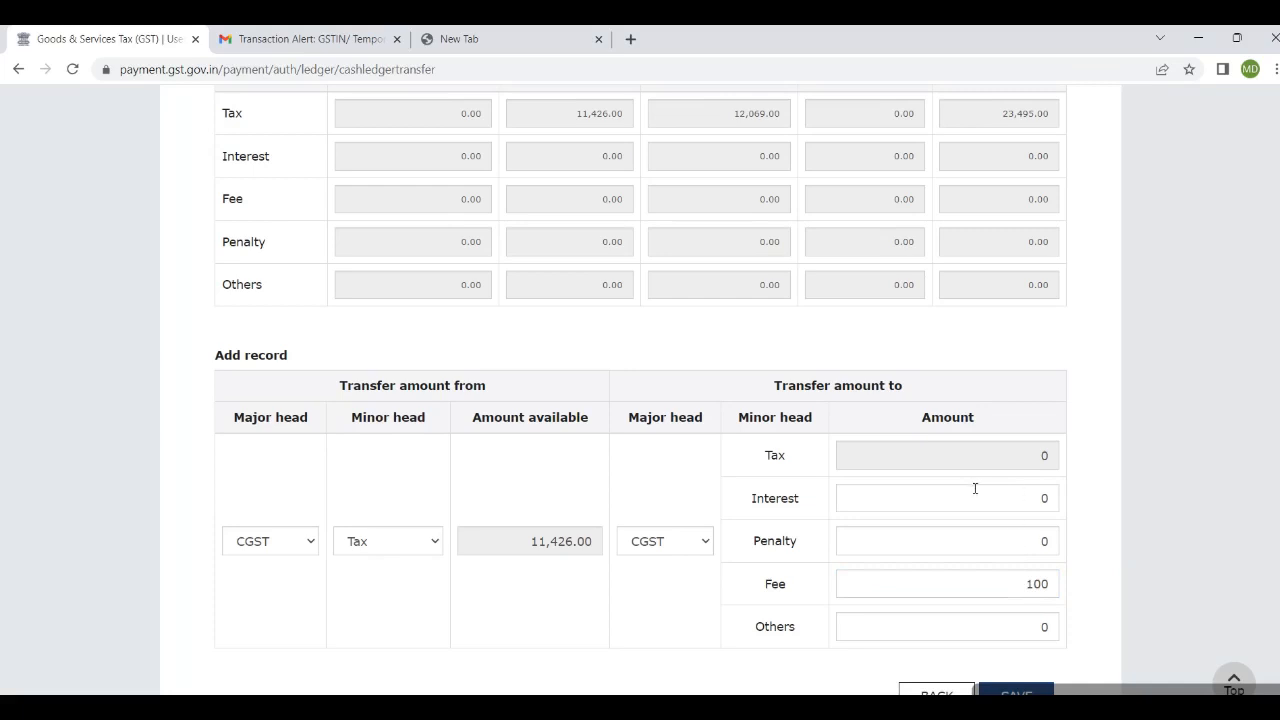
drag(1030, 494, 1050, 497)
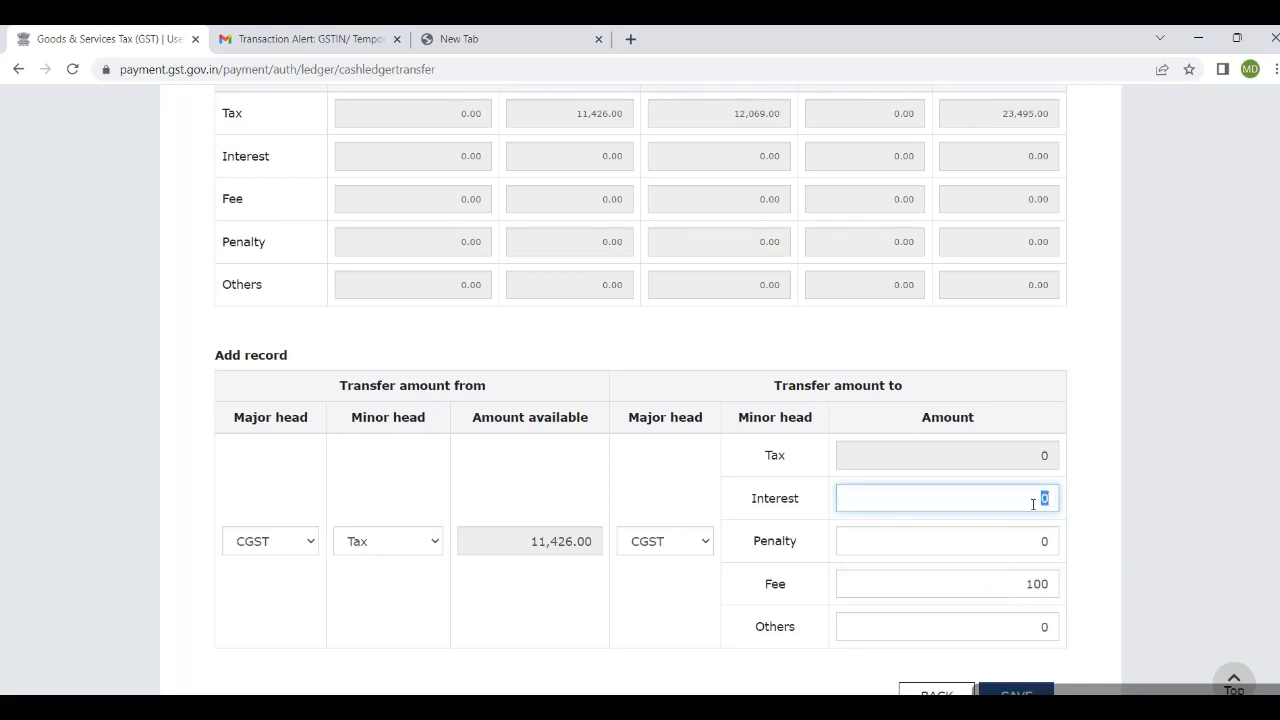
text(50)
click(1178, 512)
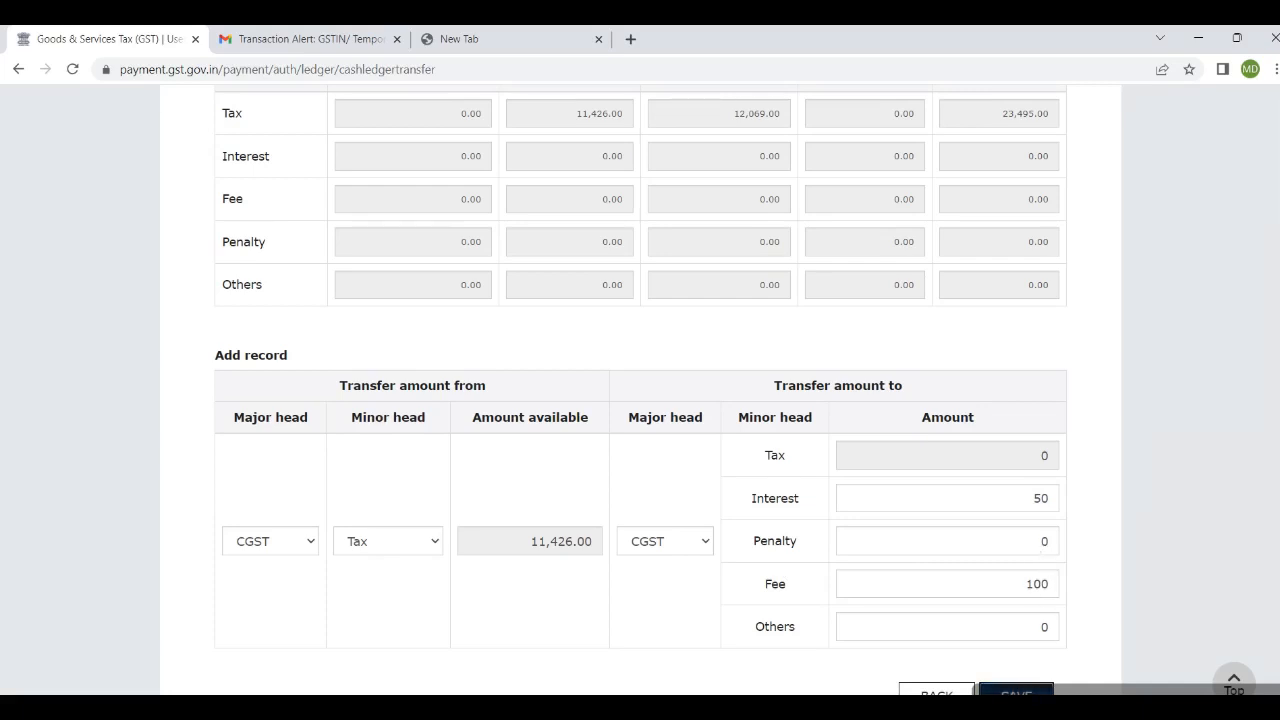
Save and confirm the CGST transfer record, and review the processed record and the updated balance preview.
click(1012, 689)
click(676, 350)
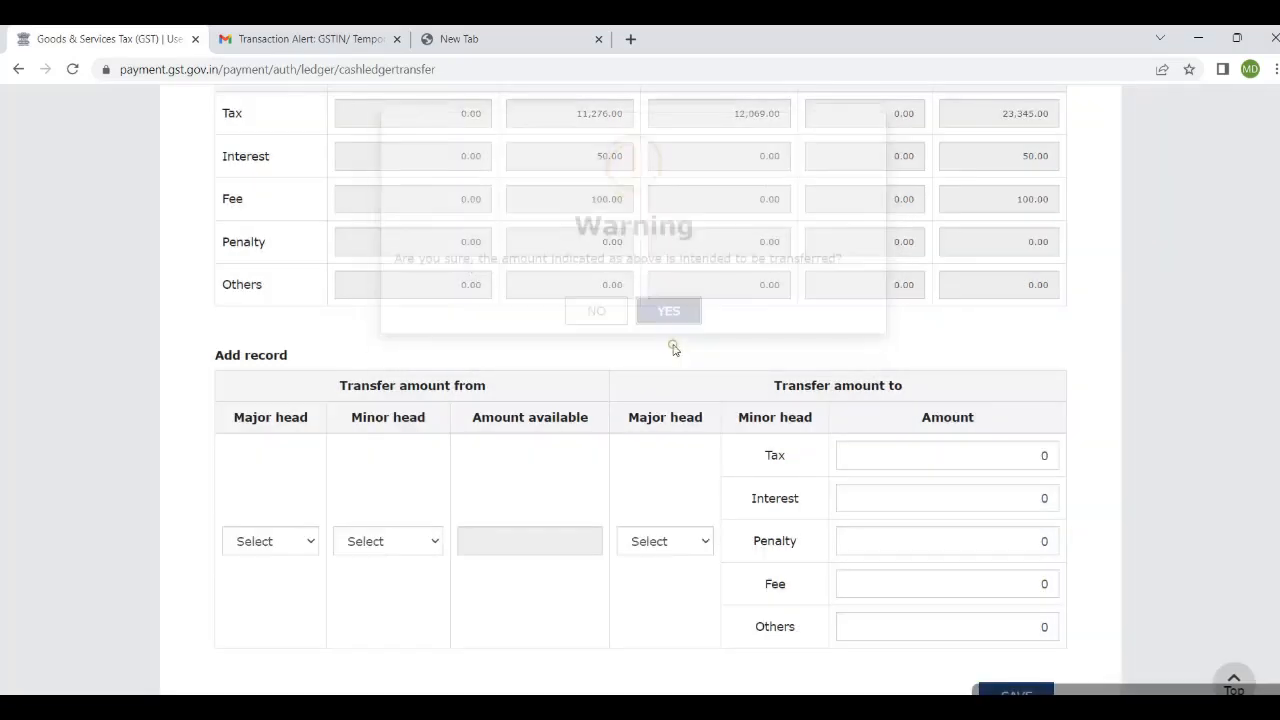
scroll(765, 450, down, 2)
scroll(762, 462, down, 2)
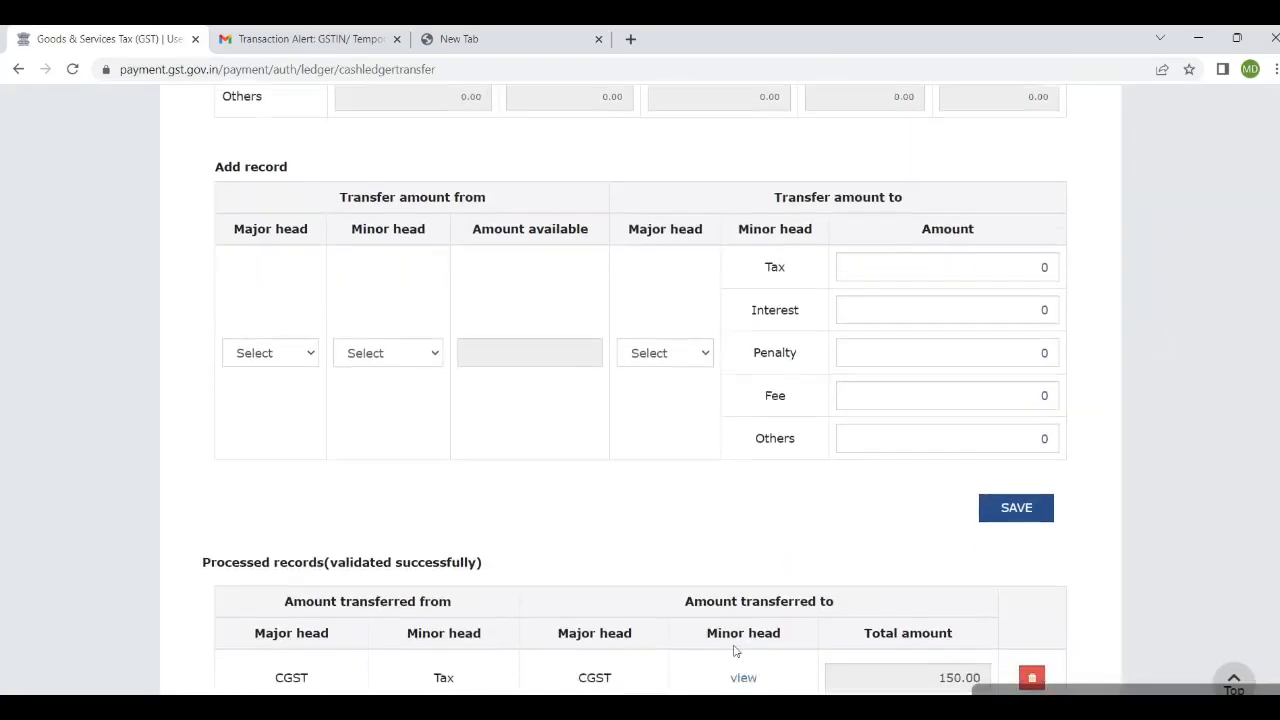
scroll(734, 651, up, 3)
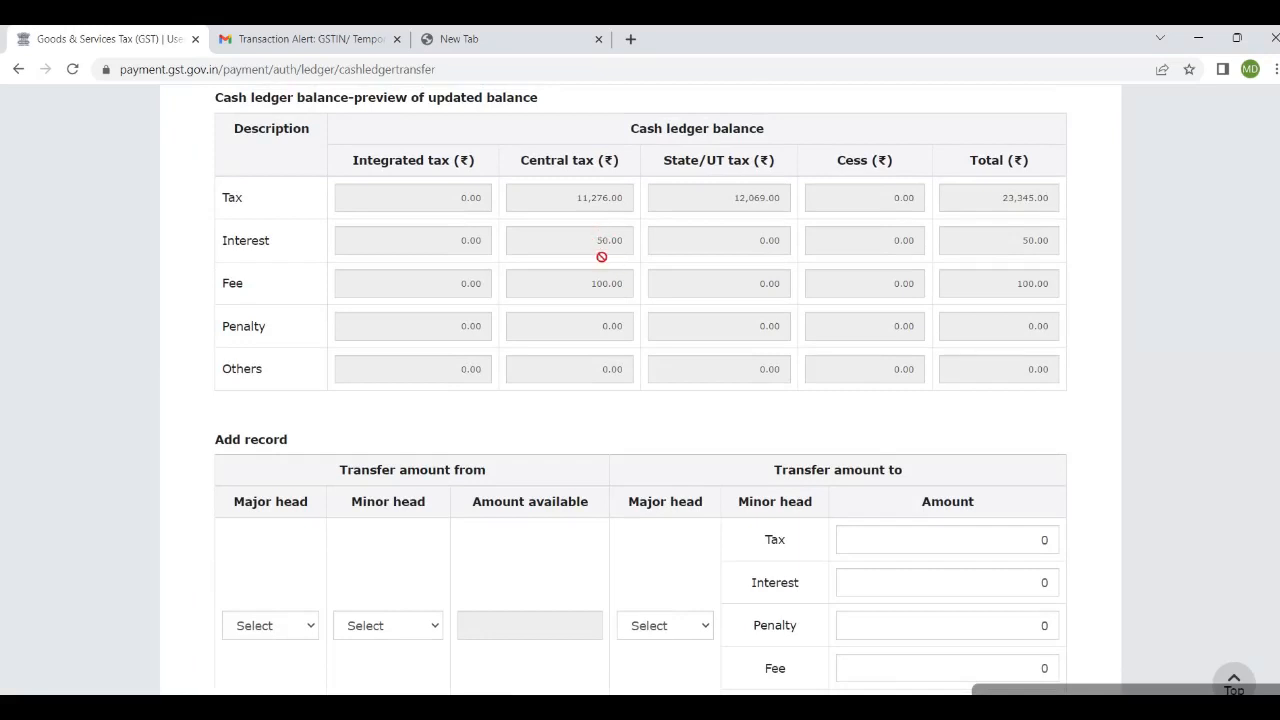
Set up a new transfer record from the SGST major head and Tax minor head to the SGST major head.
scroll(720, 455, down, 1)
scroll(720, 455, up, 1)
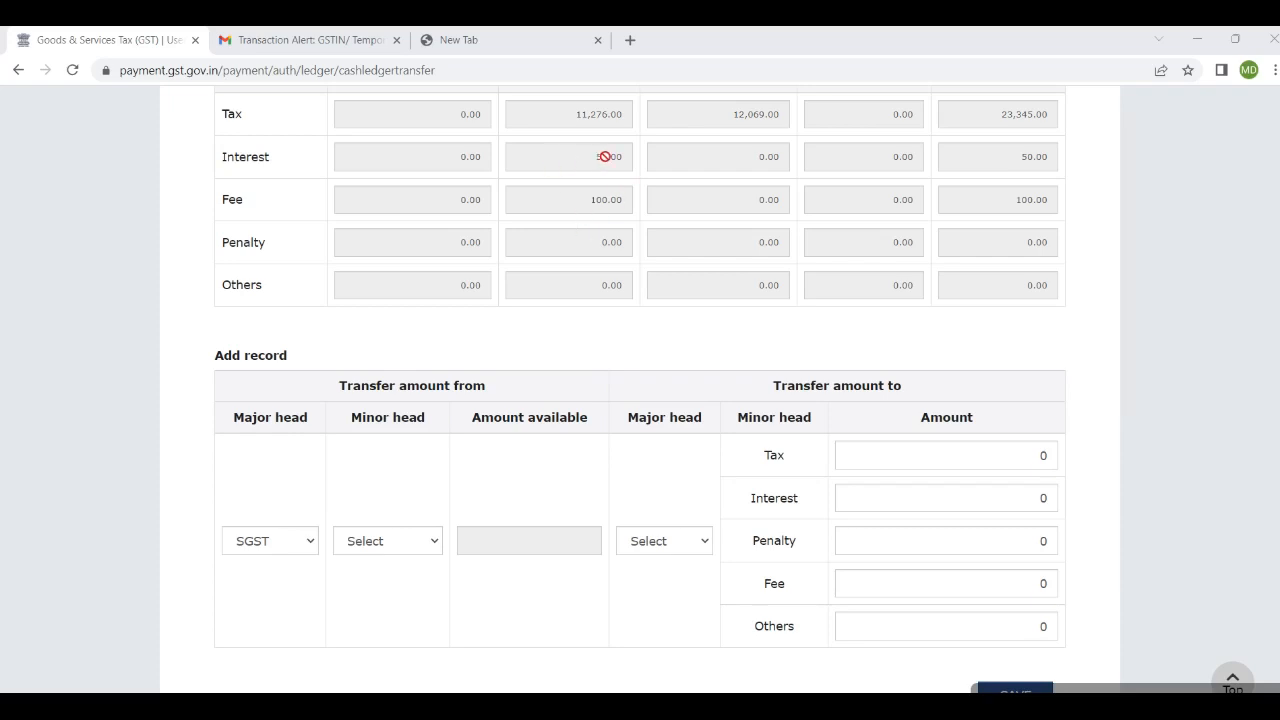
scroll(597, 154, up, 1)
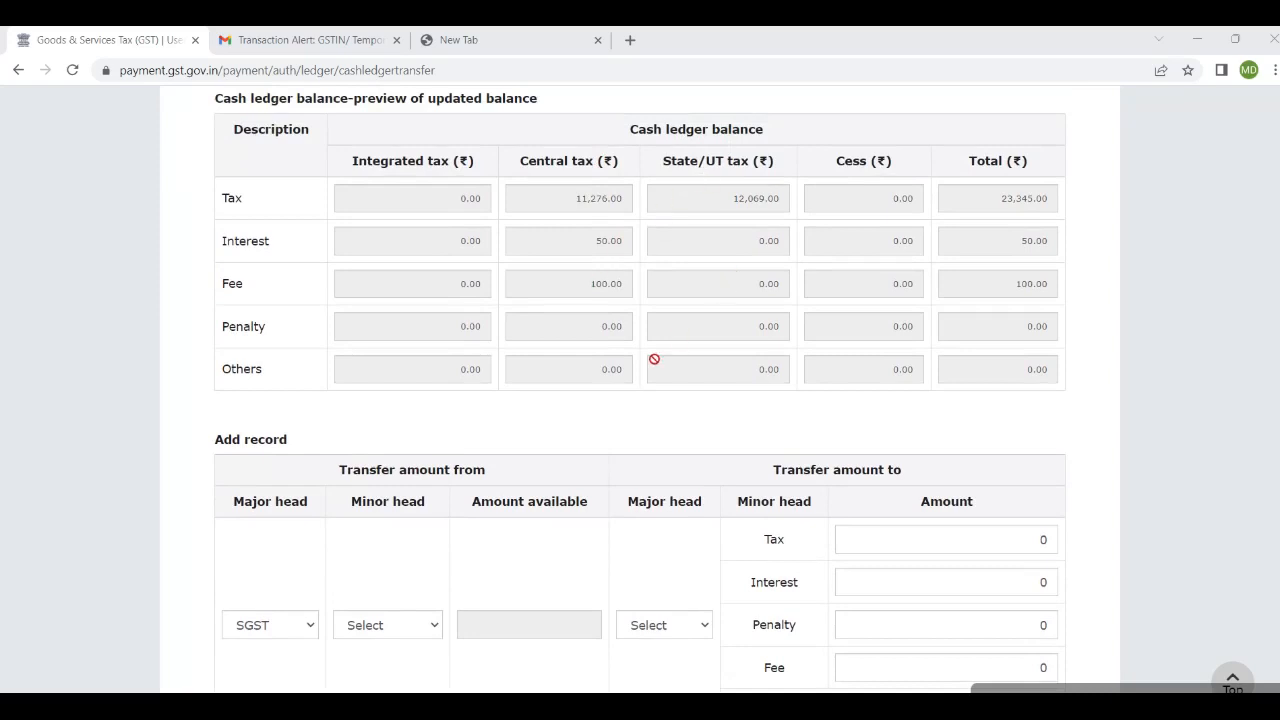
click(238, 630)
click(270, 590)
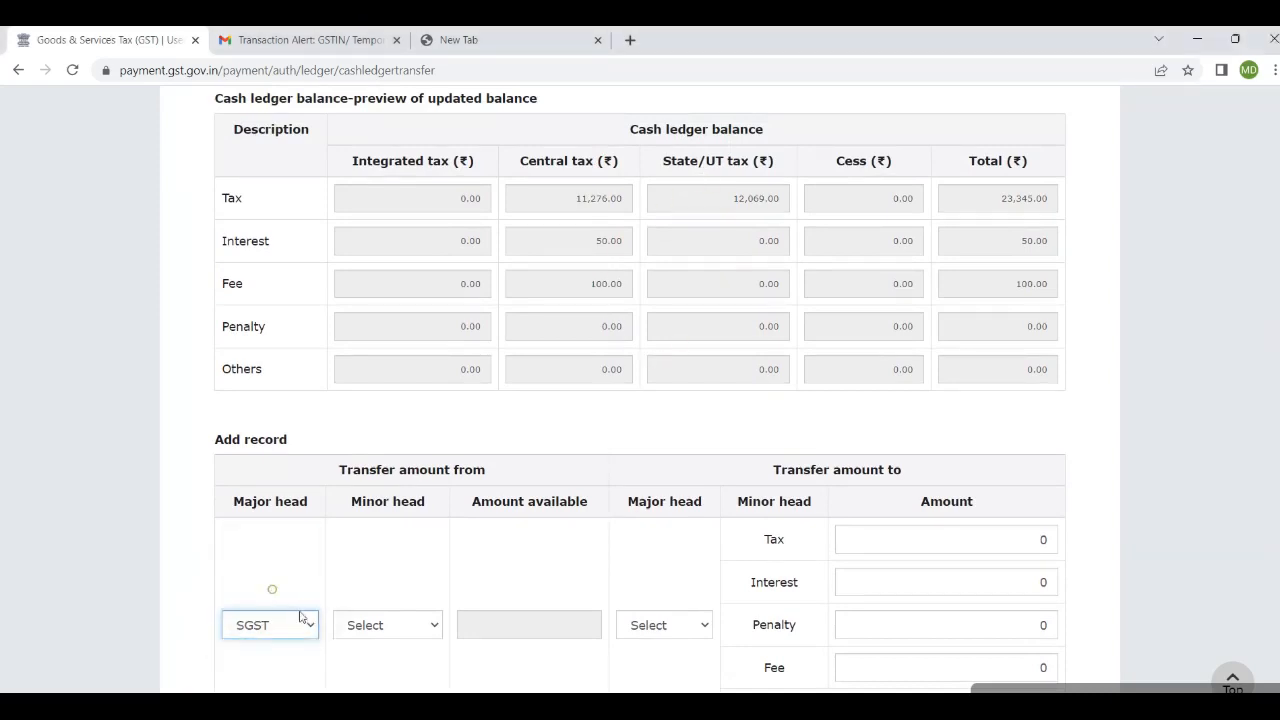
click(350, 630)
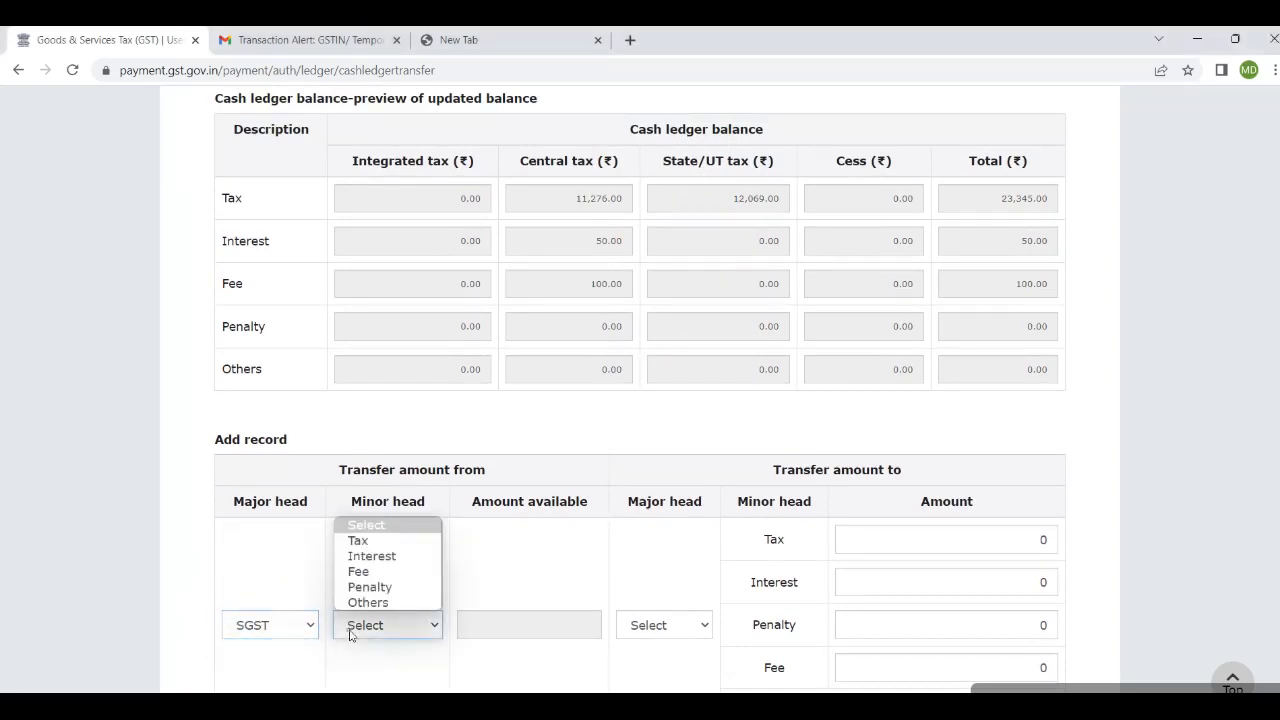
click(378, 540)
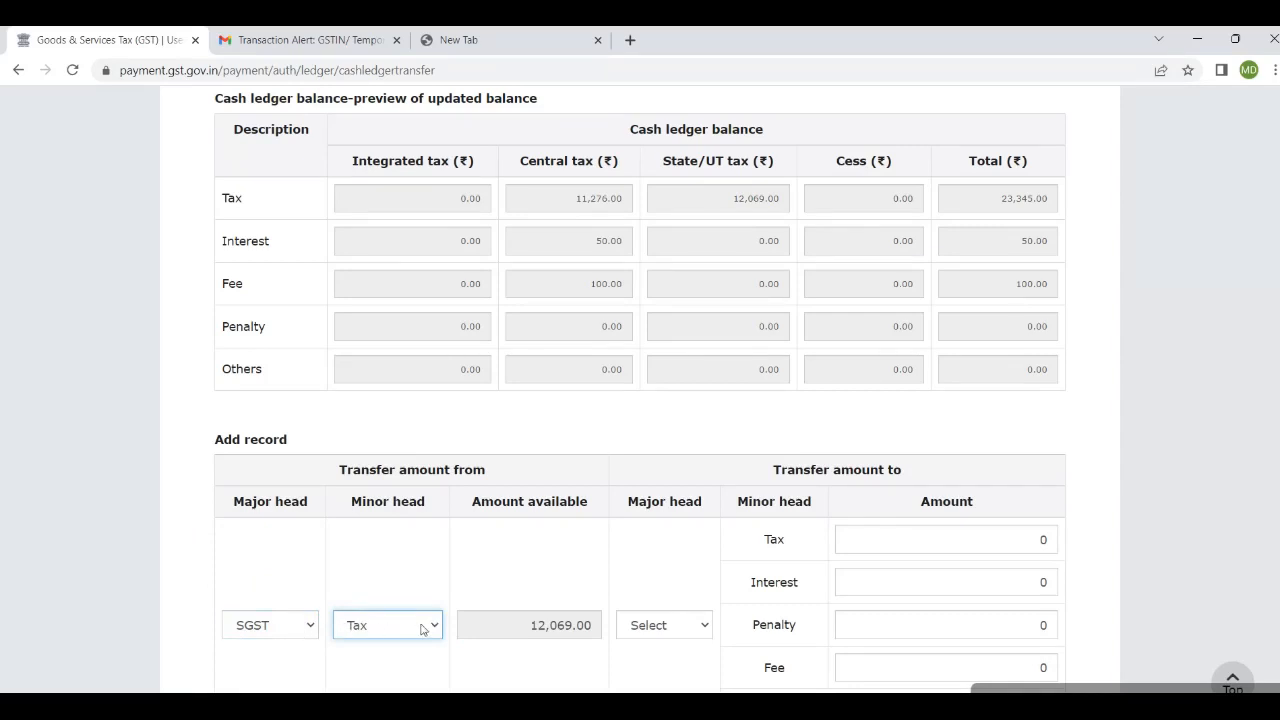
click(658, 630)
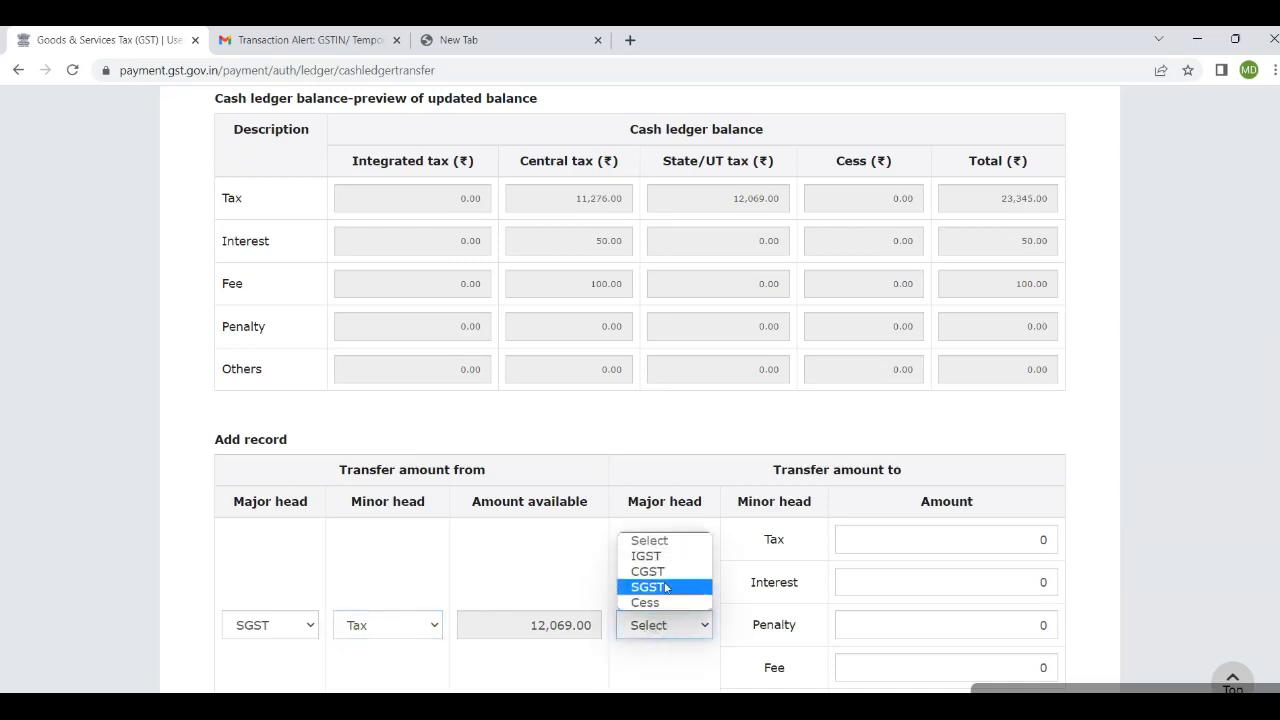
click(656, 587)
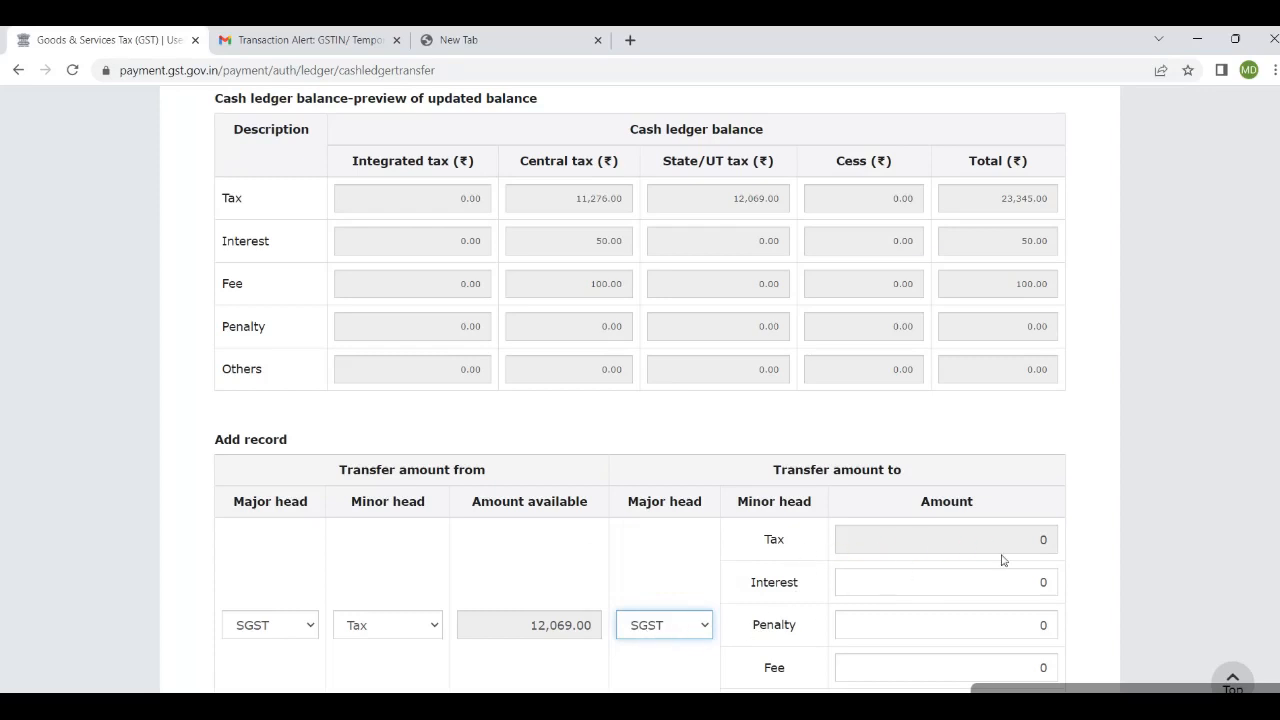
Enter transfer amounts of 50 for Interest and 100 for Fee under the SGST destination.
scroll(1000, 557, down, 1)
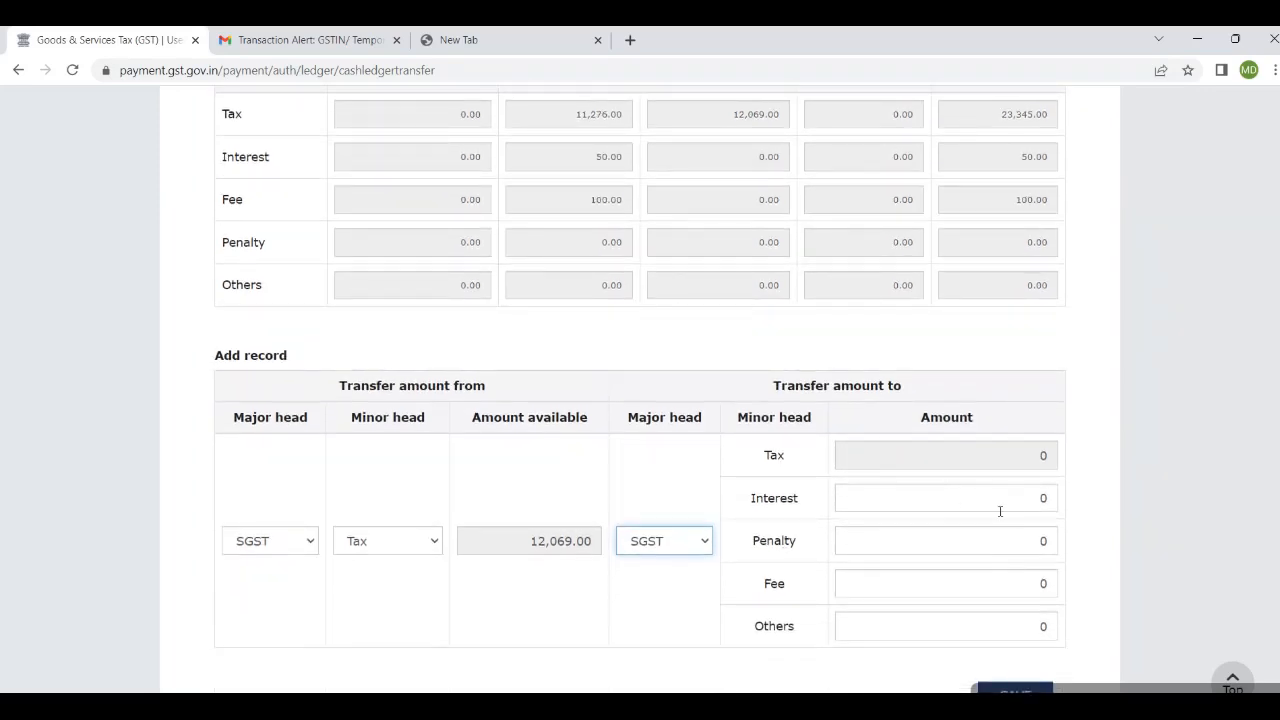
click(1037, 498)
key(BackSpace)
text(50)
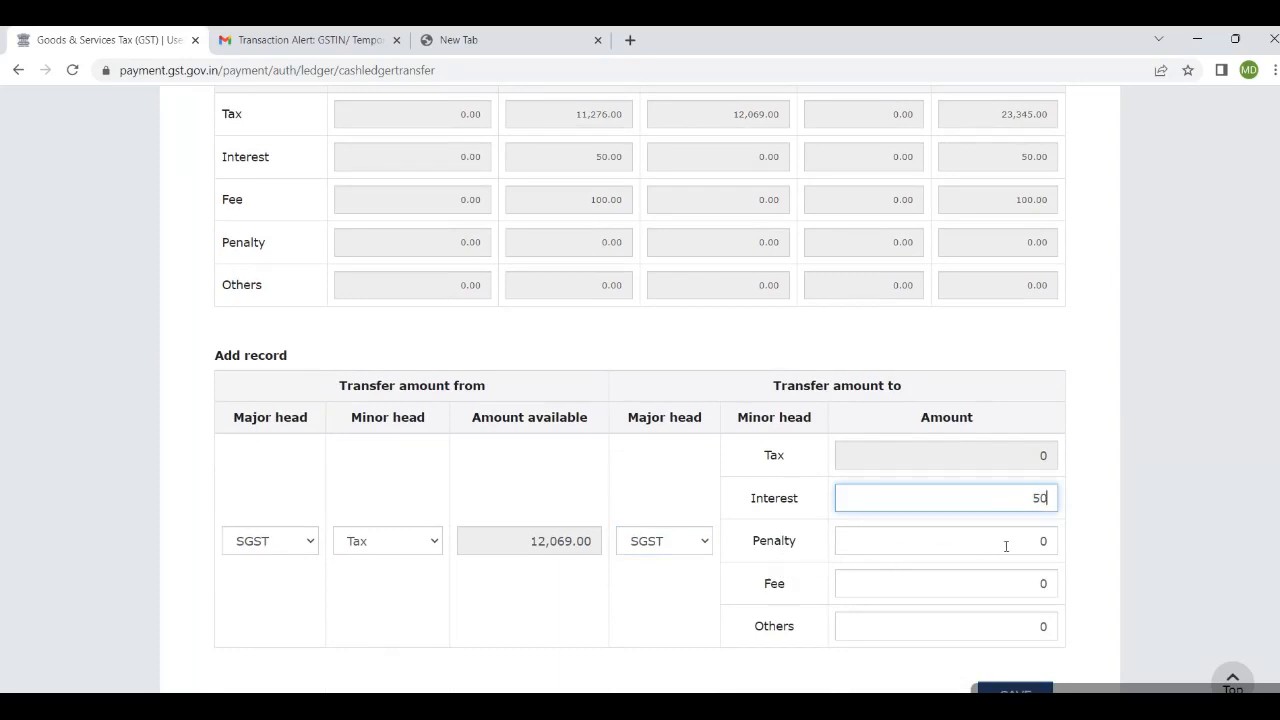
click(963, 583)
text(1000)
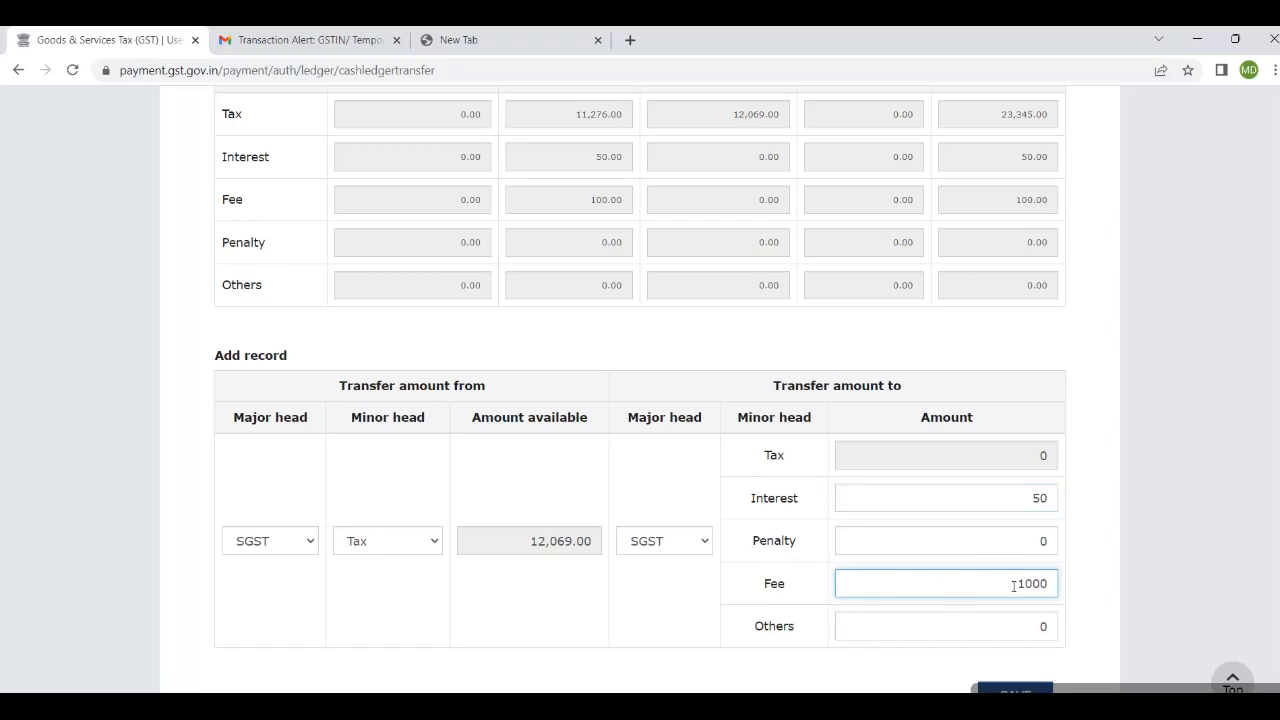
key(Delete)
click(1271, 572)
Save and confirm the SGST transfer record, and review the updated cash ledger balance preview.
click(1015, 690)
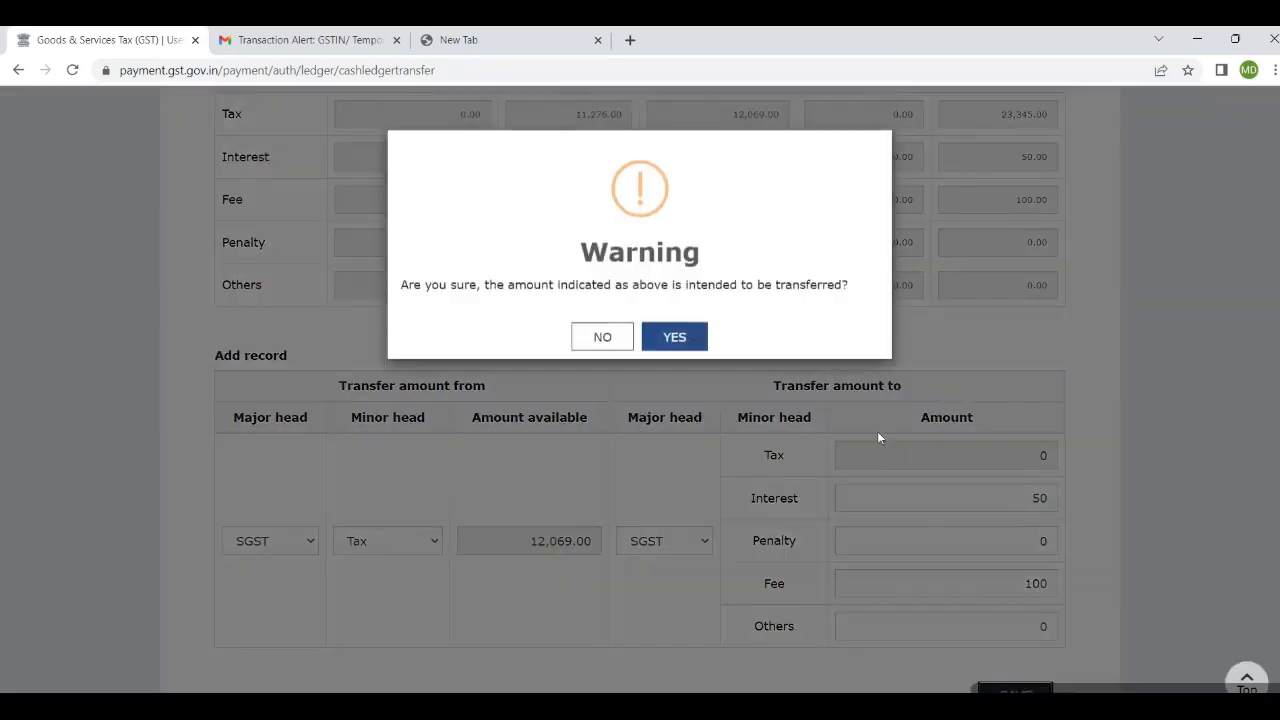
click(668, 334)
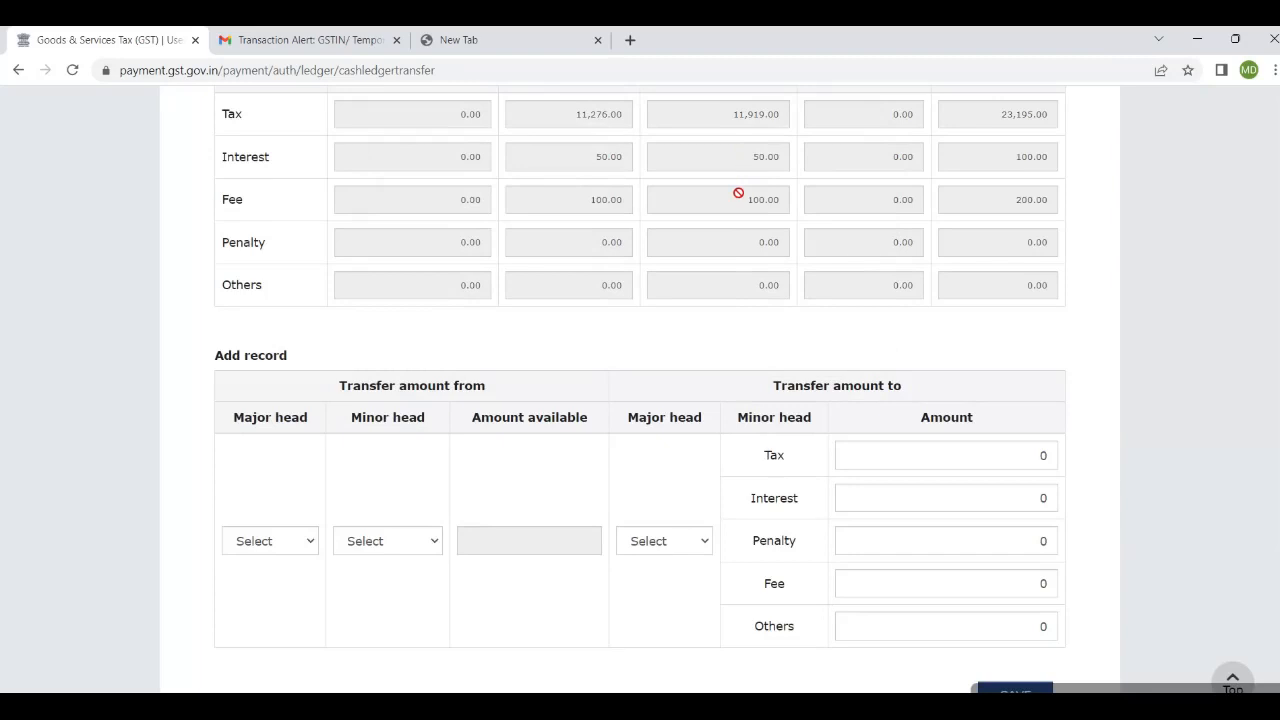
scroll(740, 194, up, 1)
scroll(743, 274, down, 1)
Set up another transfer record from SGST Tax to the IGST major head.
click(263, 541)
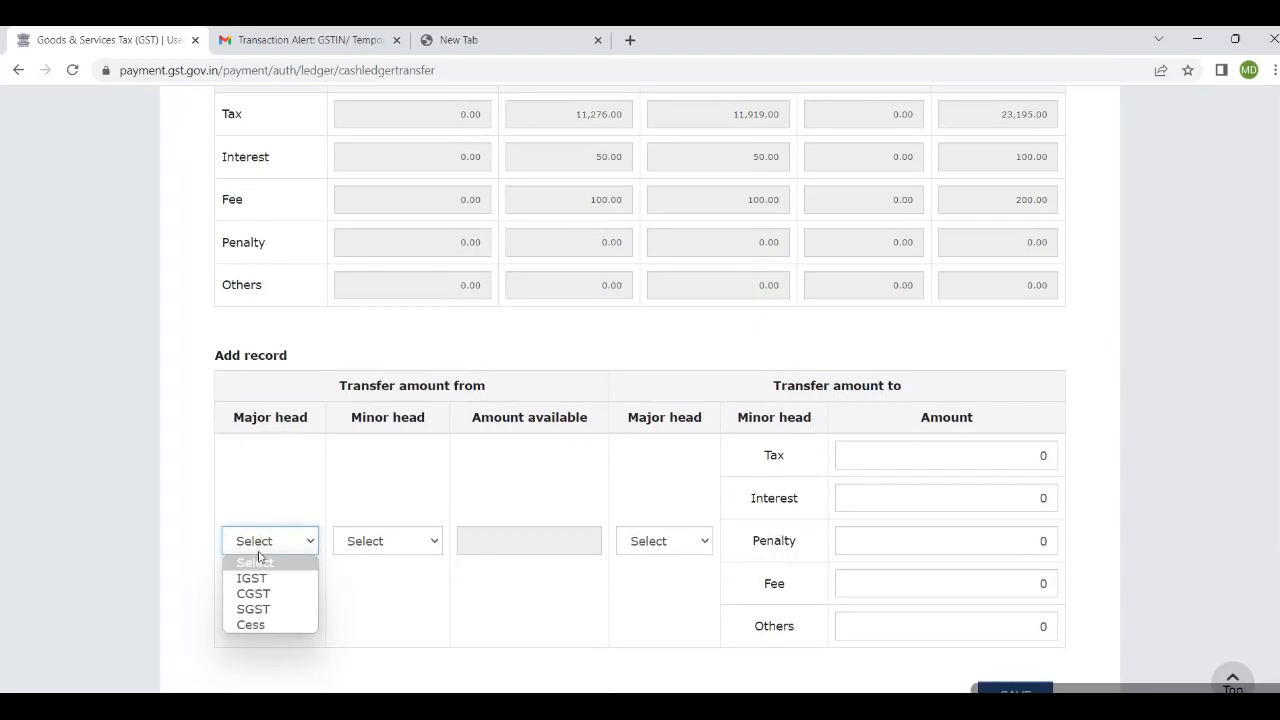
click(267, 612)
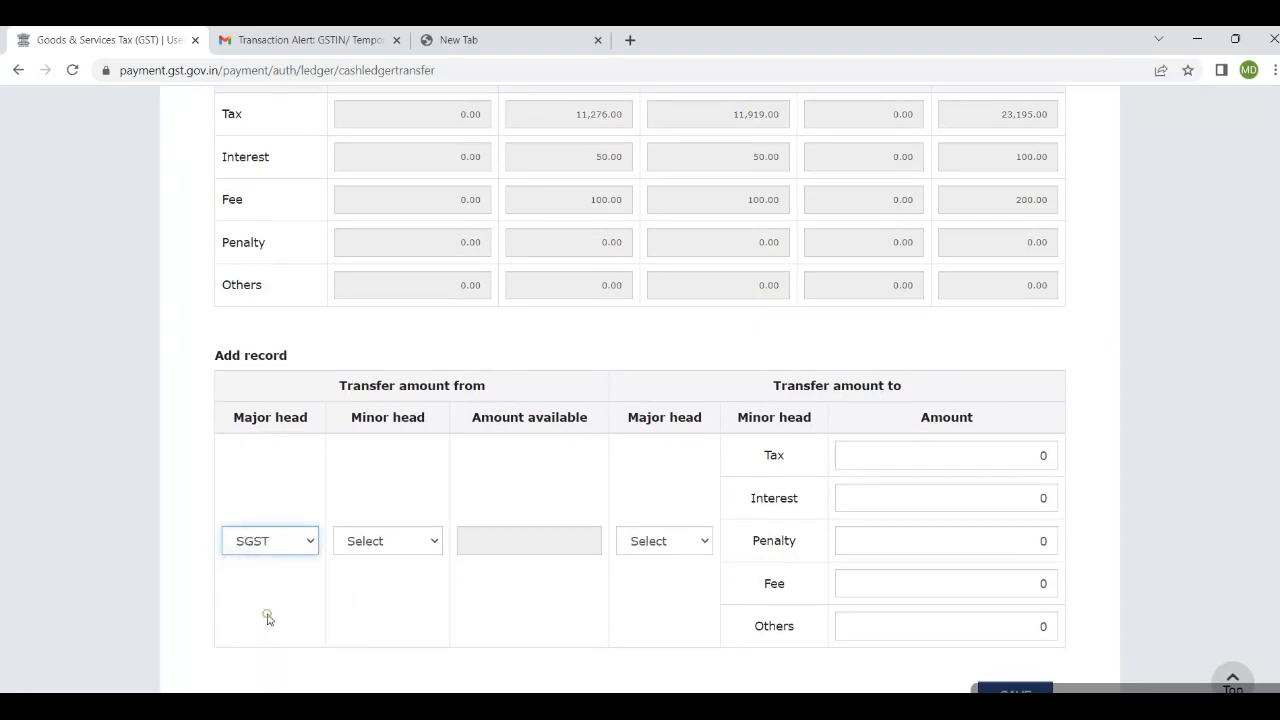
click(369, 546)
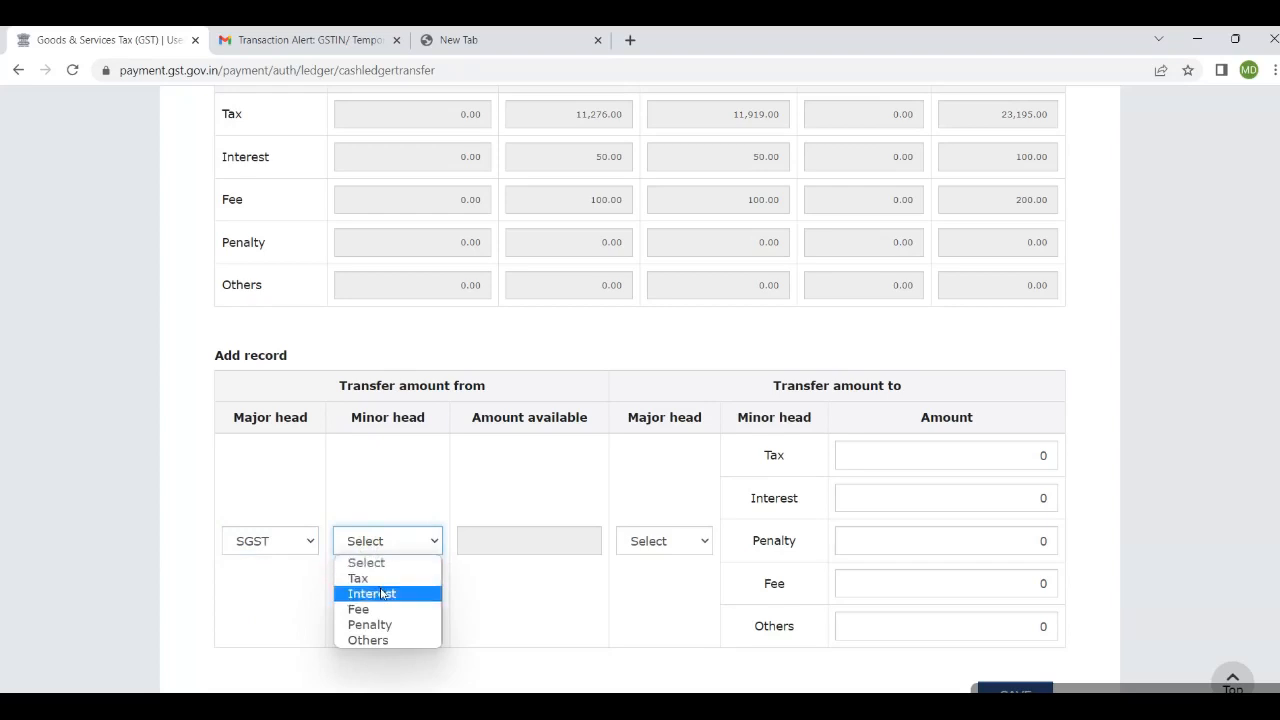
click(376, 580)
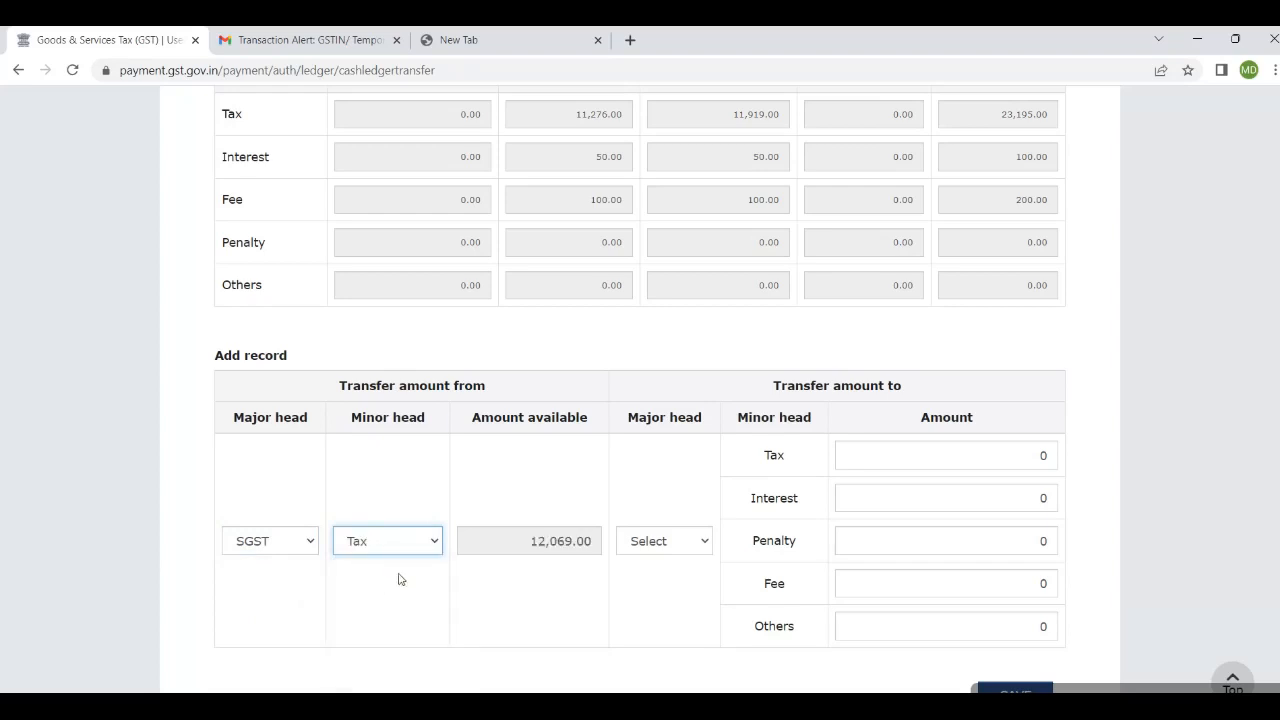
click(632, 548)
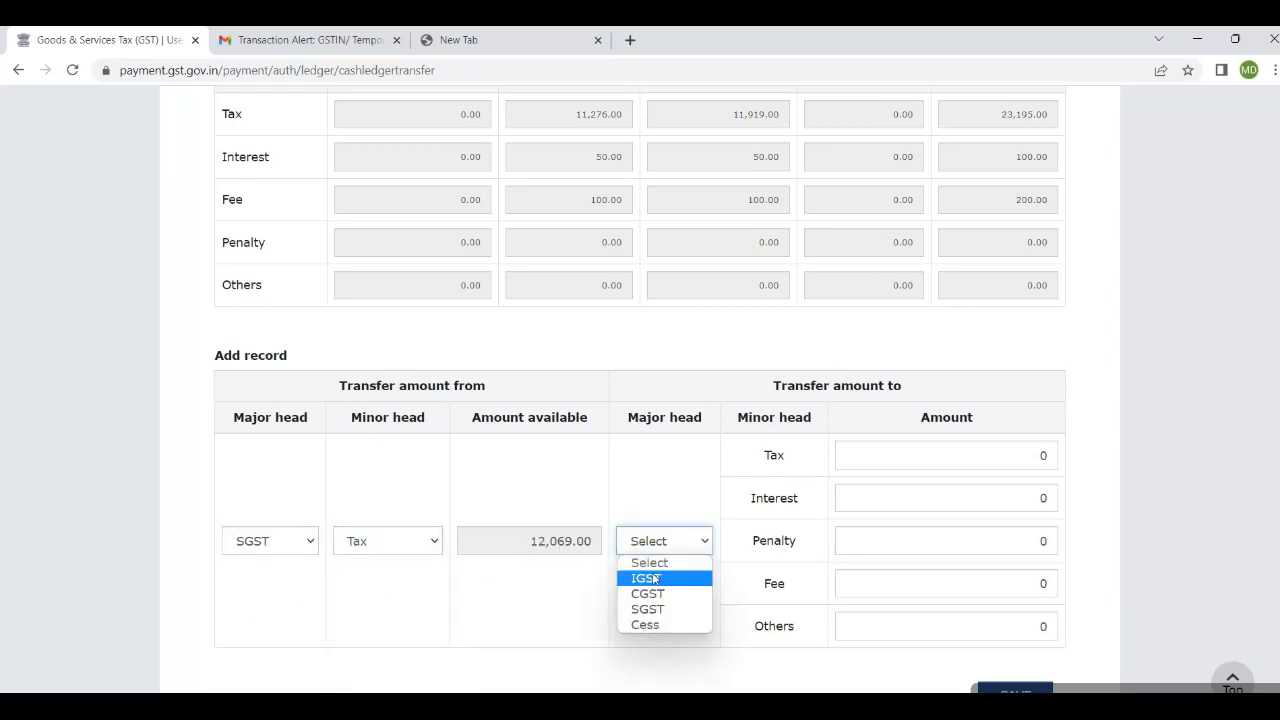
click(646, 578)
Enter 500 as the Tax amount under the IGST destination, and save and confirm the record.
click(1032, 456)
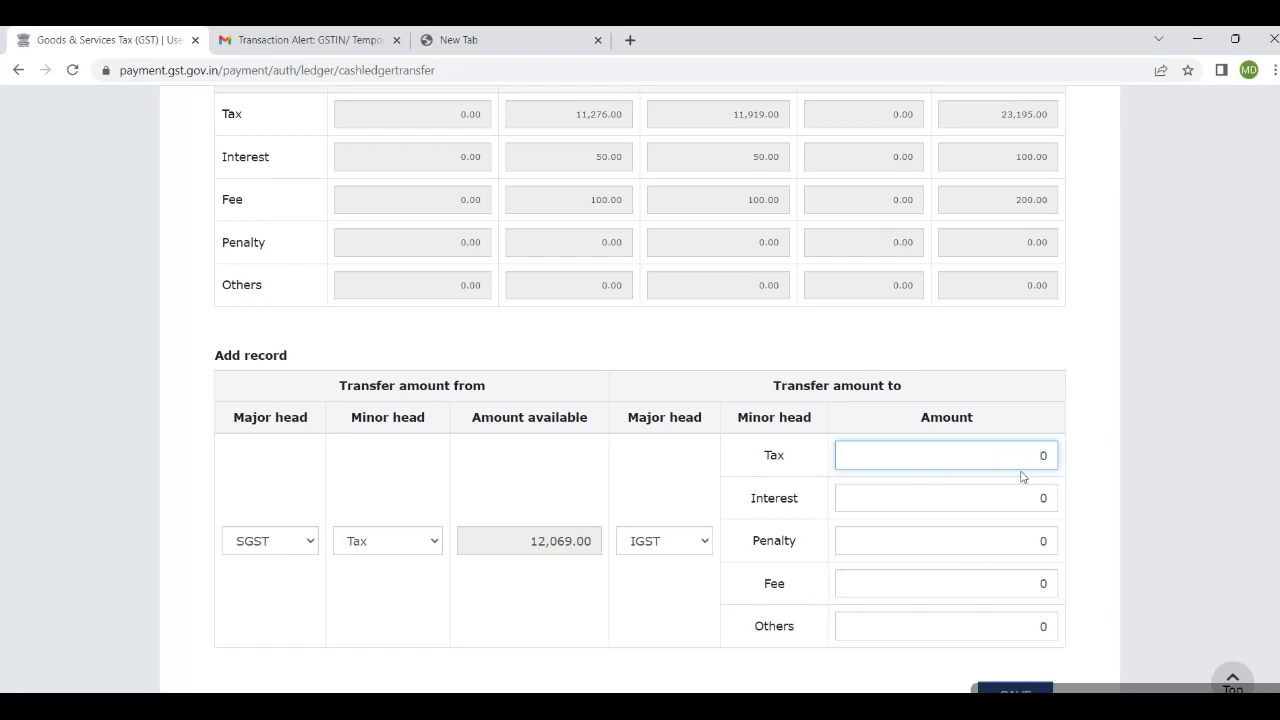
text(500)
click(1158, 485)
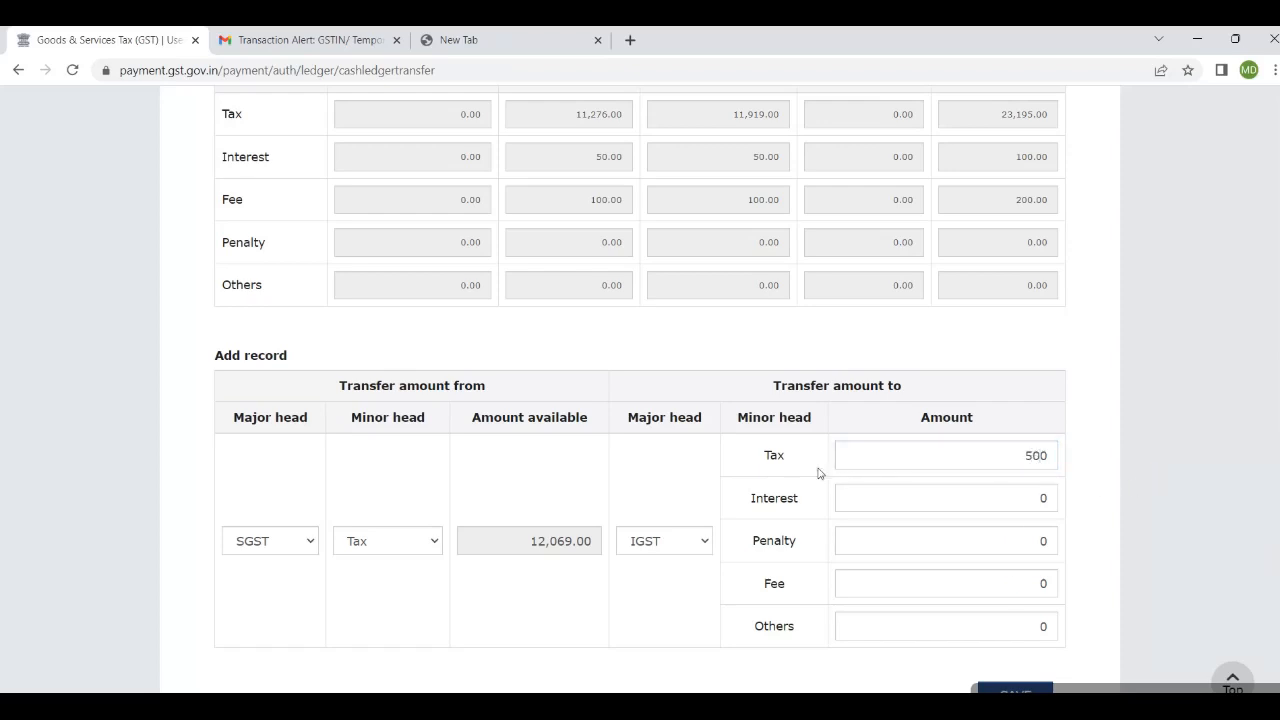
click(1015, 688)
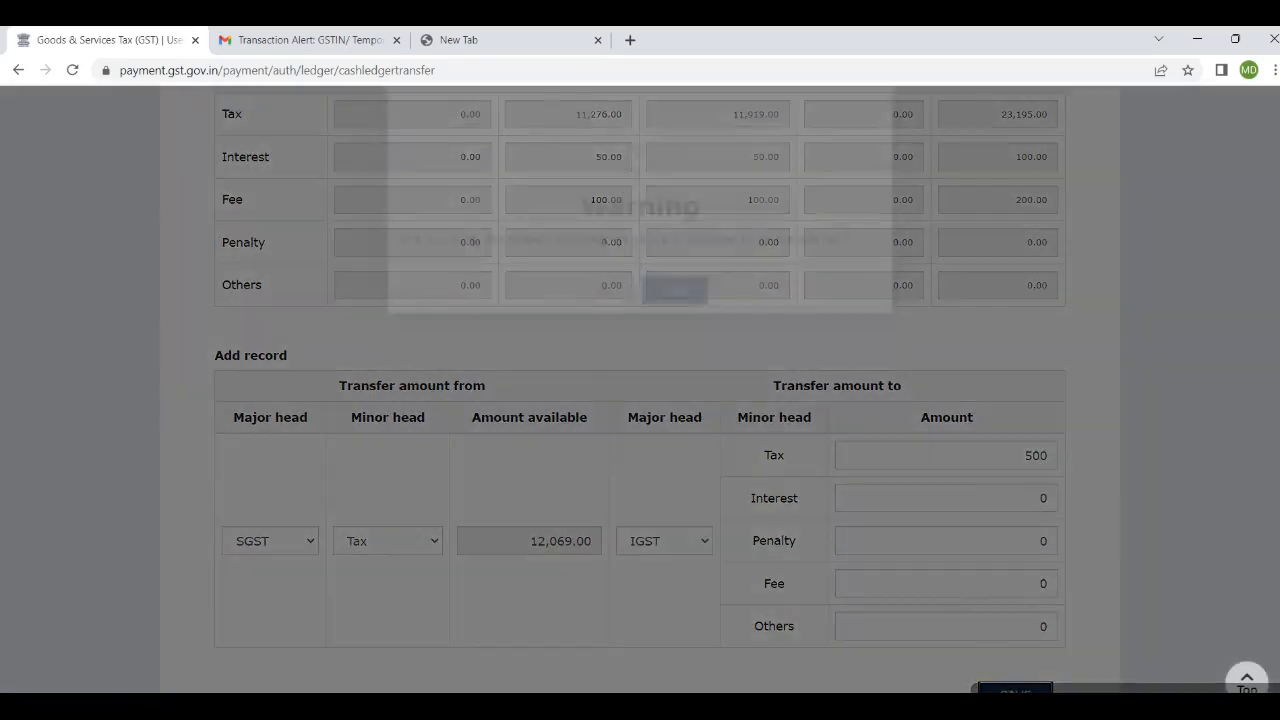
click(652, 343)
Review the updated balance preview and processed records, including the minor head details of the SGST-to-IGST transfer.
scroll(788, 358, up, 1)
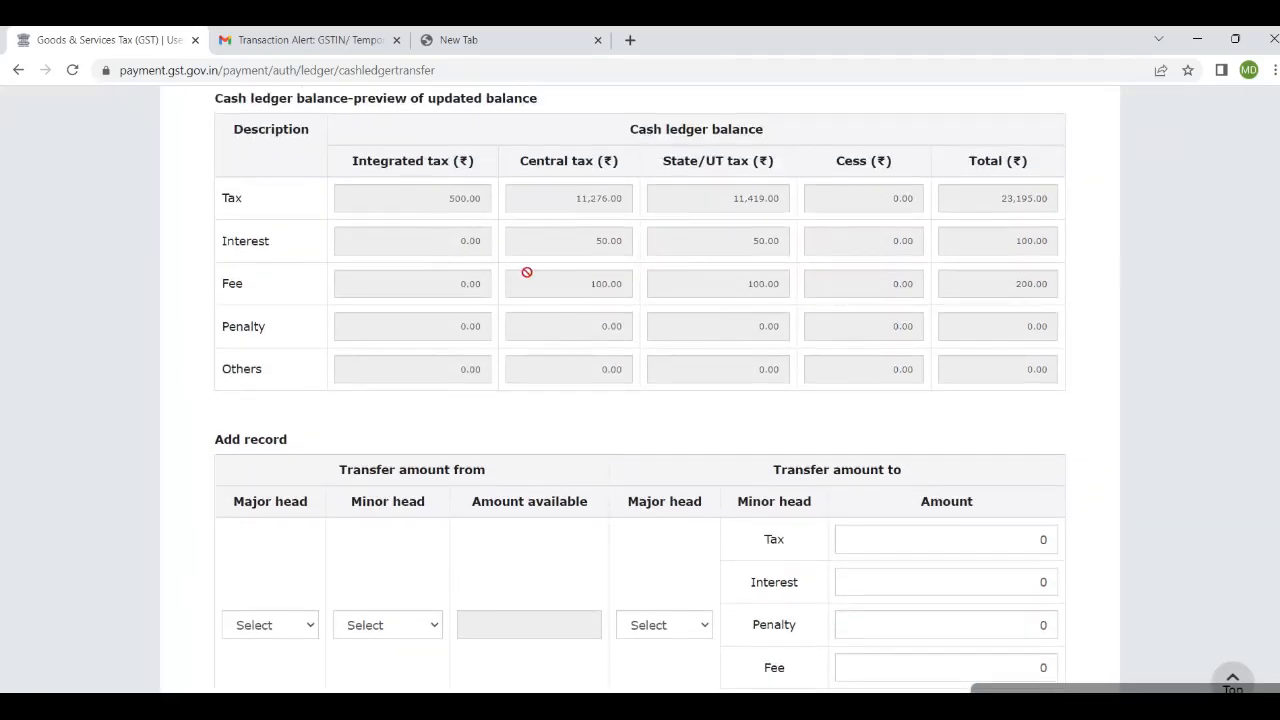
scroll(528, 278, down, 1)
scroll(483, 489, up, 1)
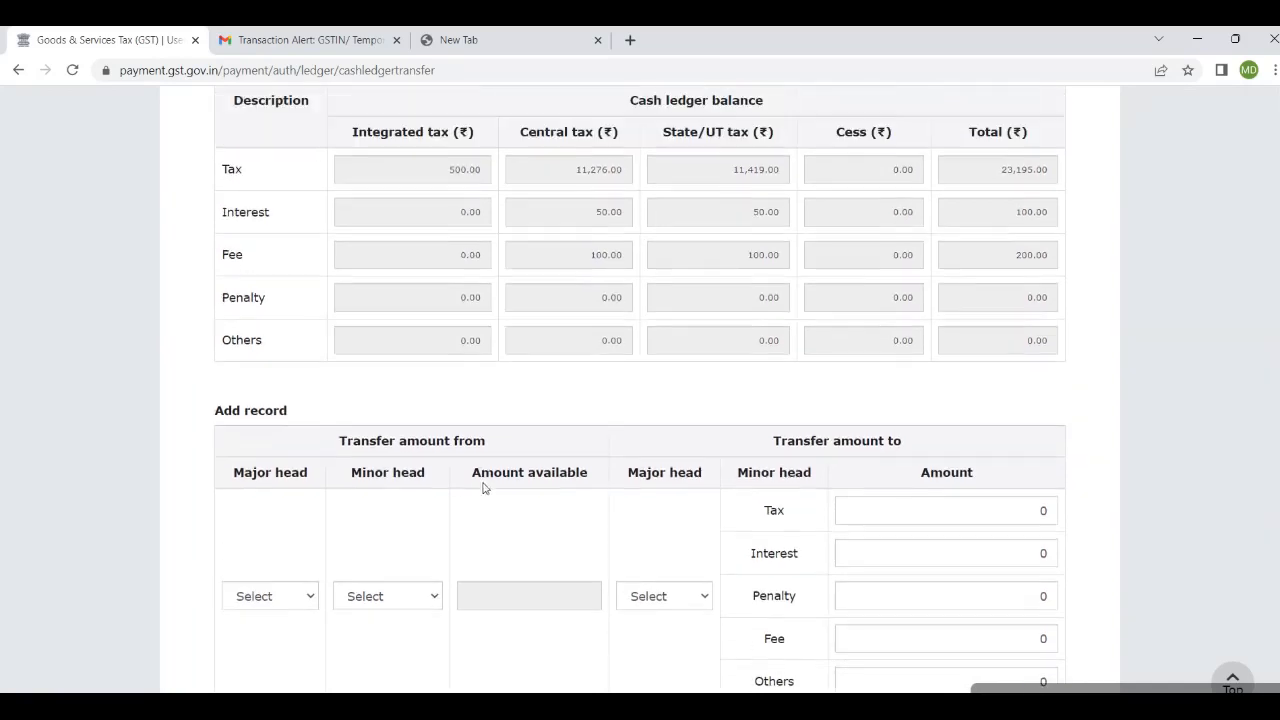
scroll(486, 491, down, 6)
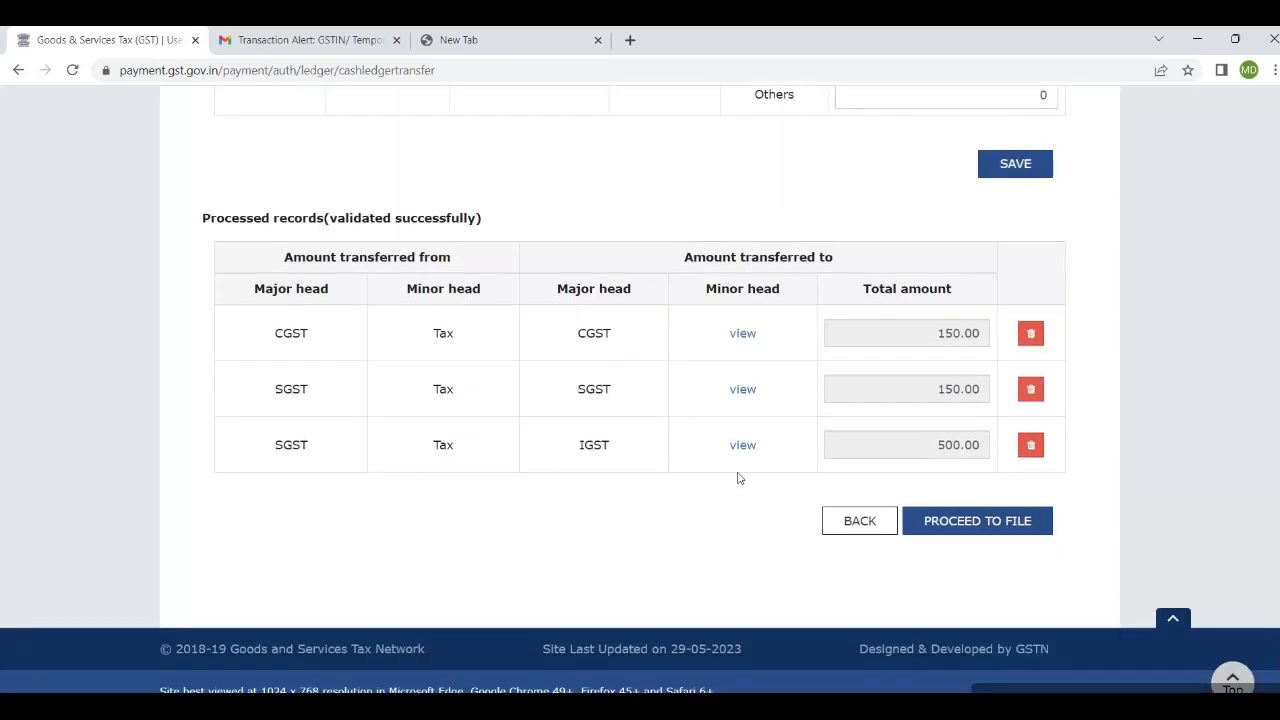
scroll(737, 477, up, 3)
scroll(680, 650, down, 1)
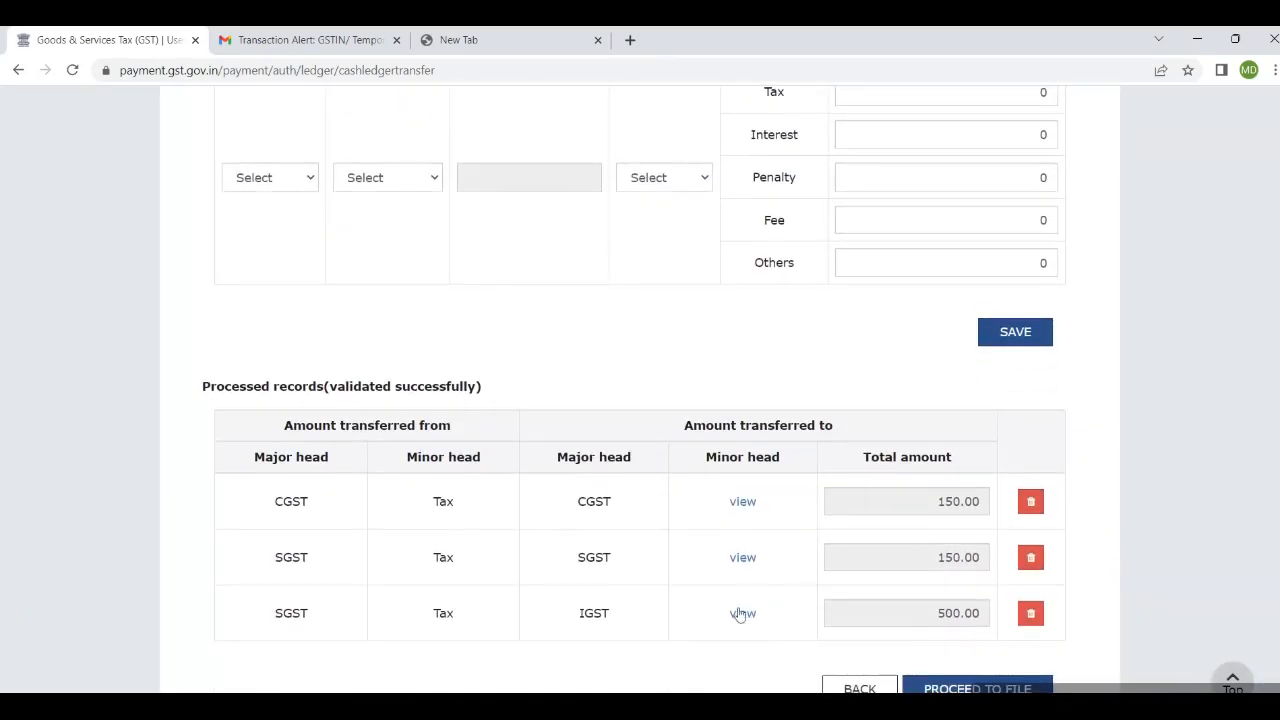
click(737, 613)
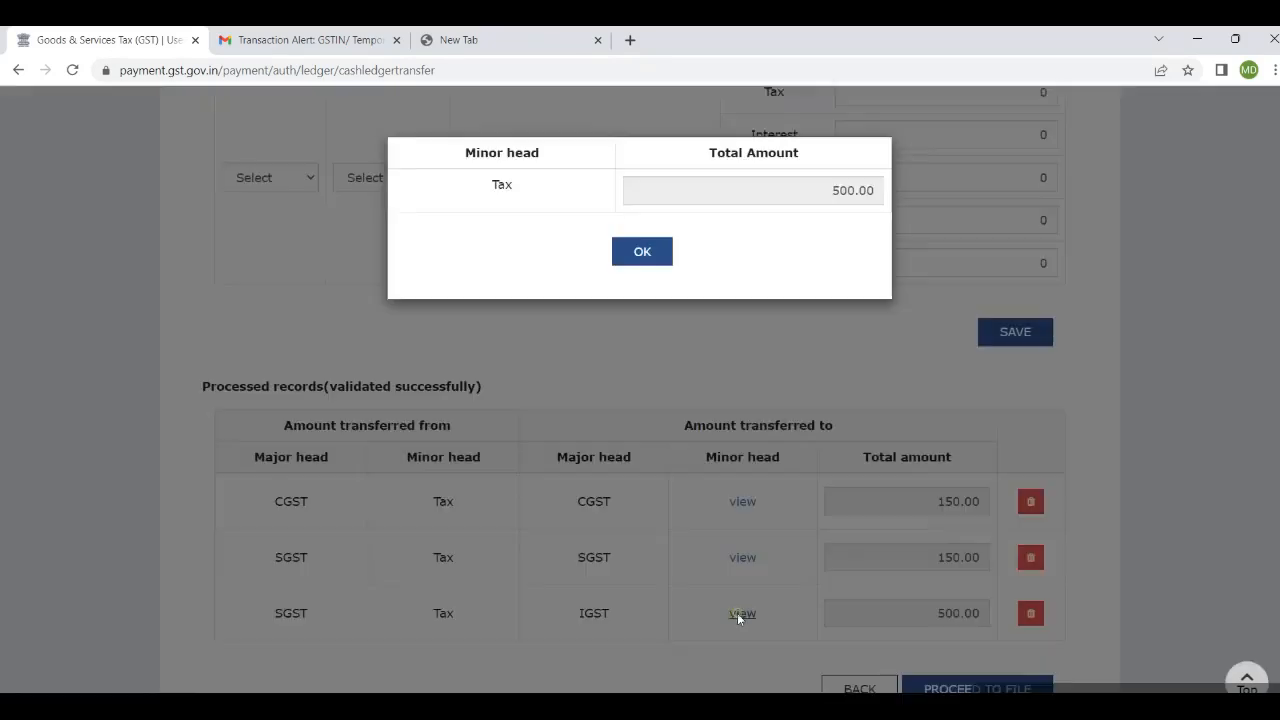
click(640, 251)
scroll(743, 600, up, 1)
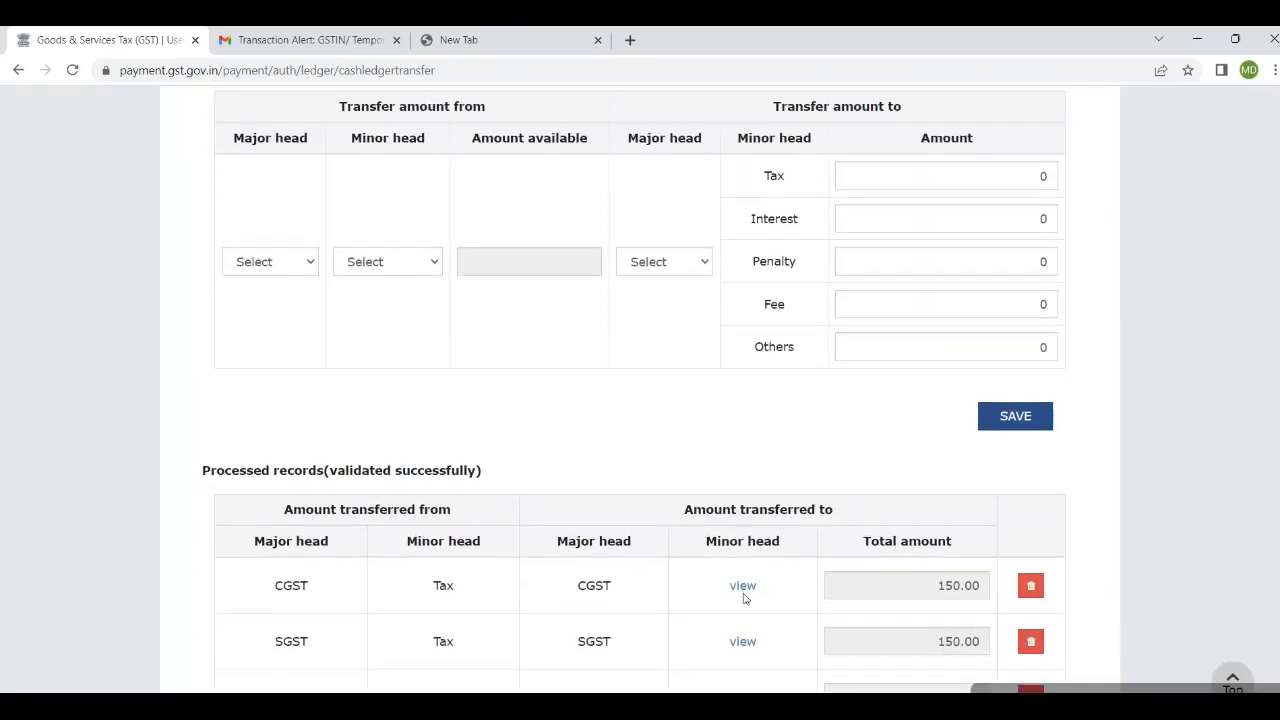
scroll(689, 611, up, 4)
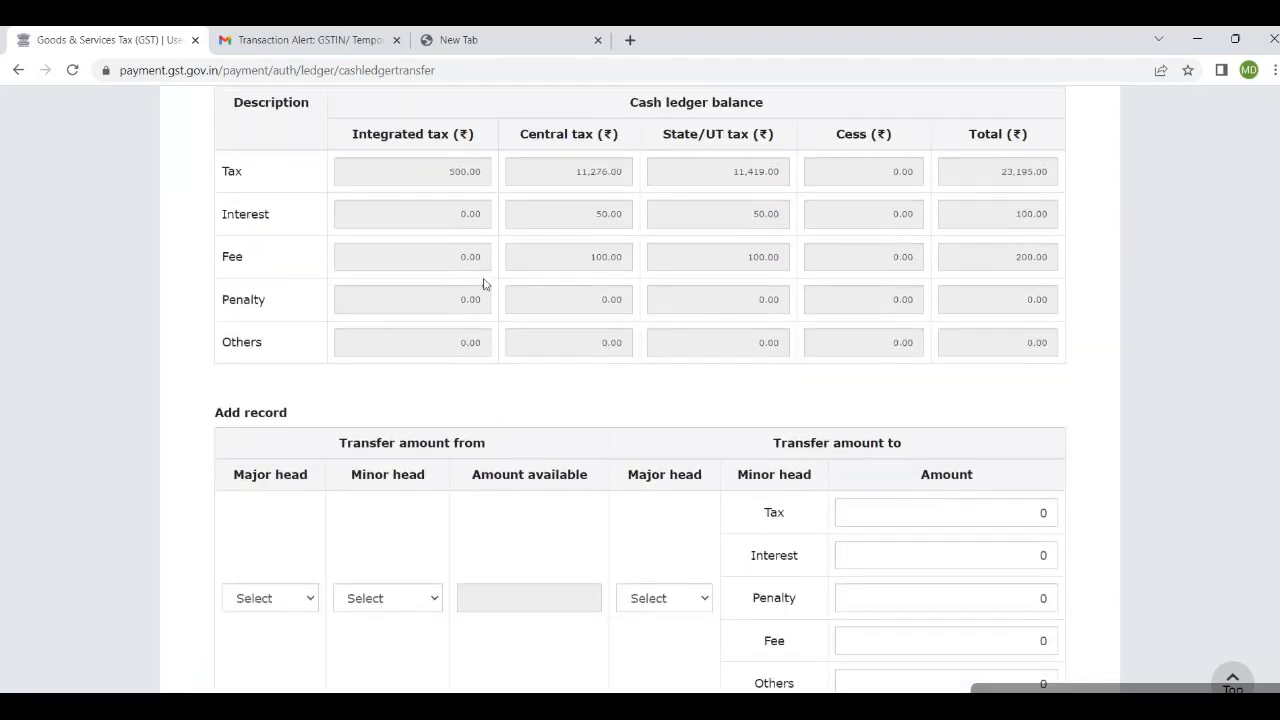
scroll(314, 471, down, 2)
scroll(400, 491, up, 1)
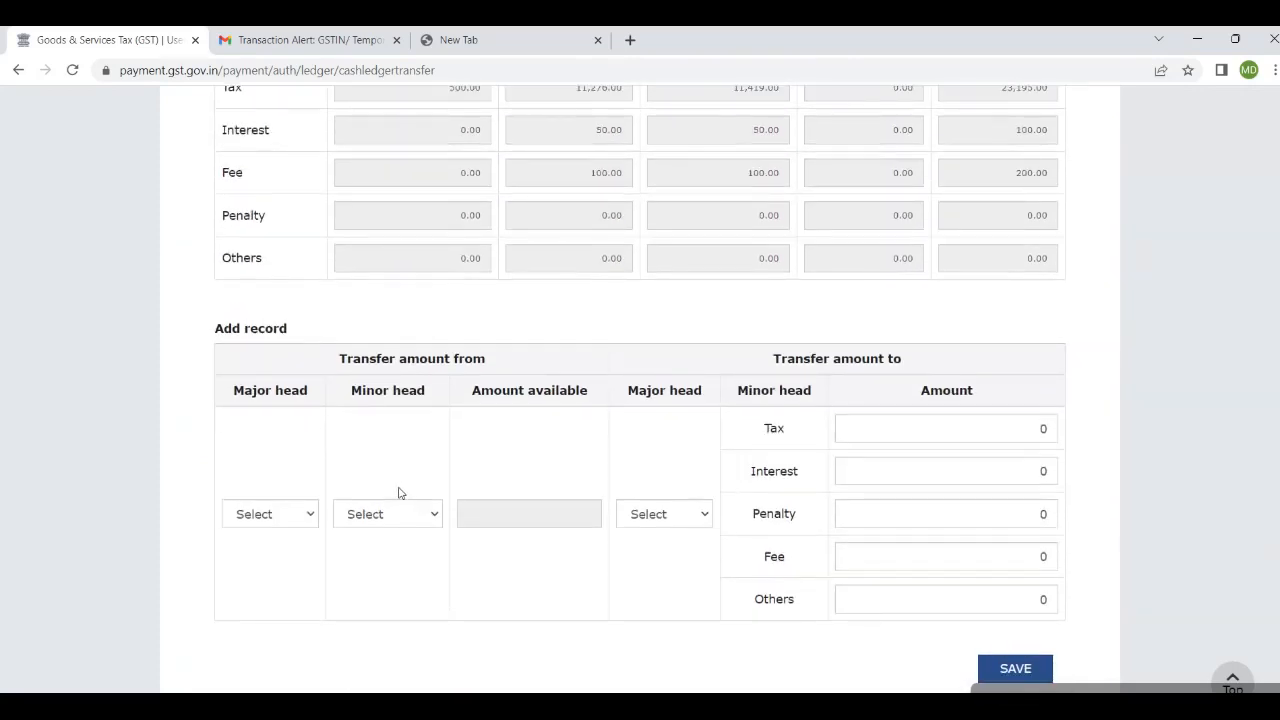
scroll(390, 600, down, 5)
scroll(306, 466, down, 1)
scroll(306, 440, up, 4)
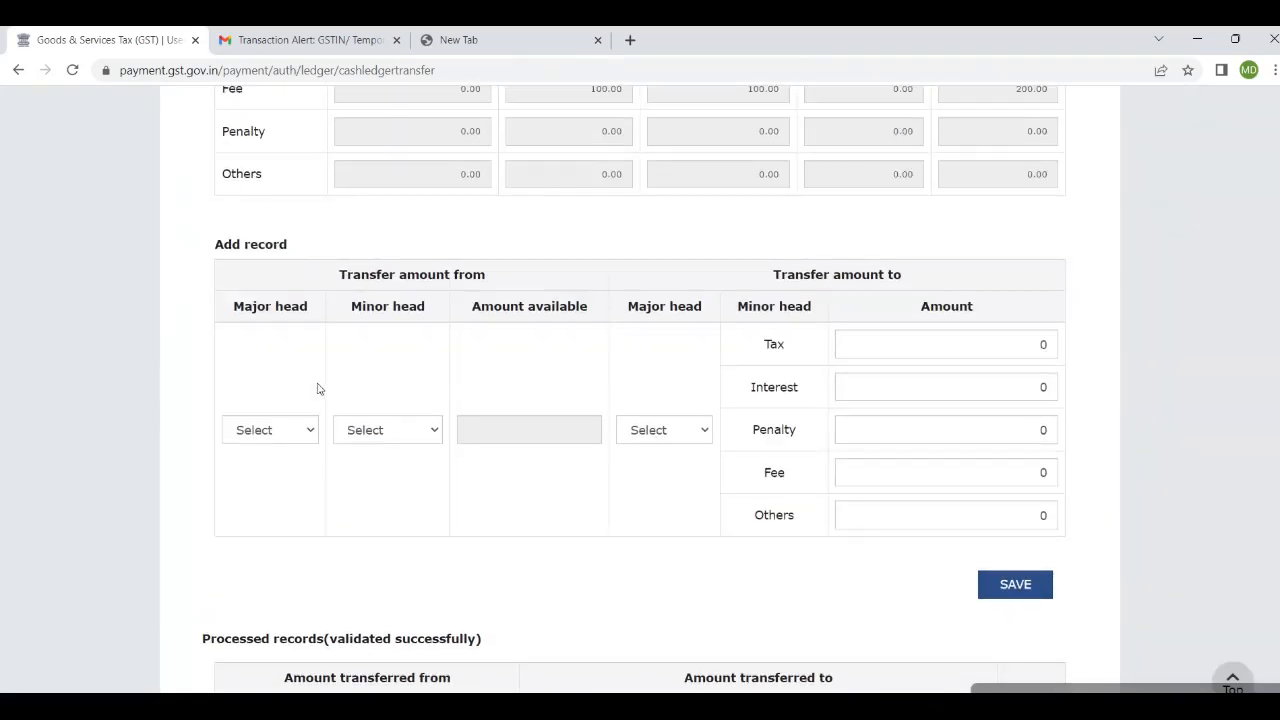
Start a new record with Tax as the source minor head and check the amount available under IGST.
click(265, 430)
click(254, 467)
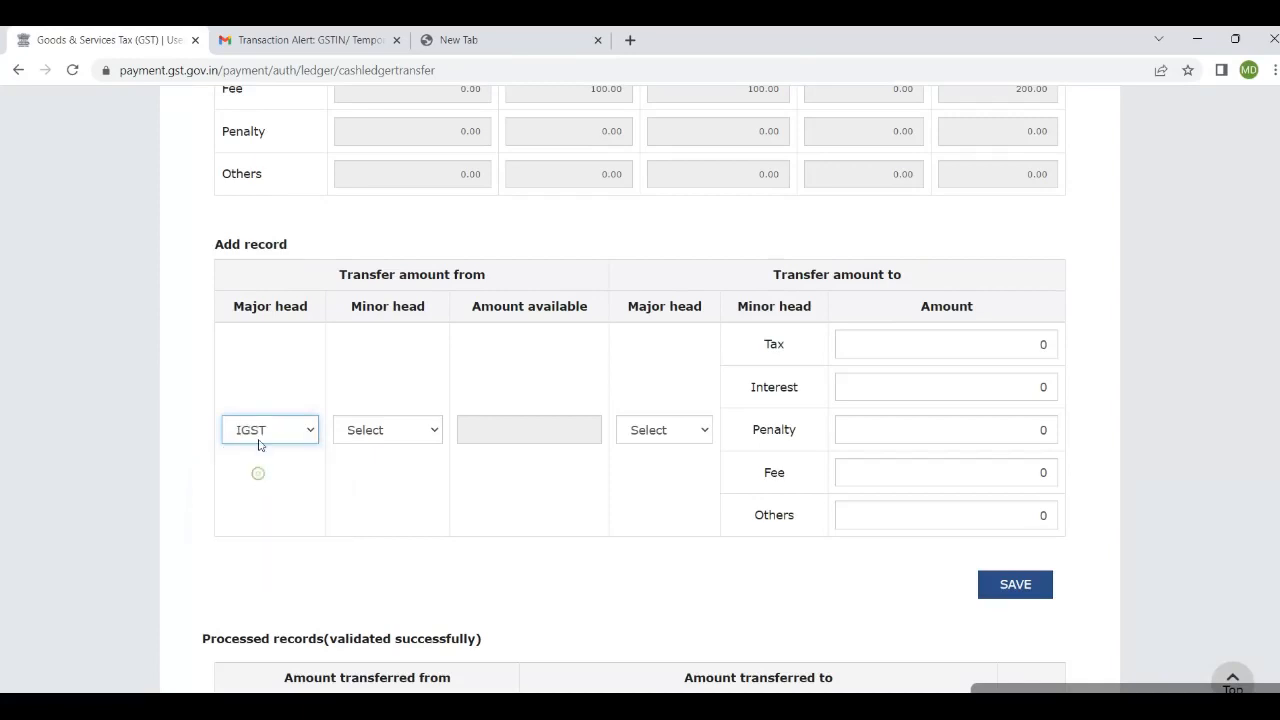
click(261, 432)
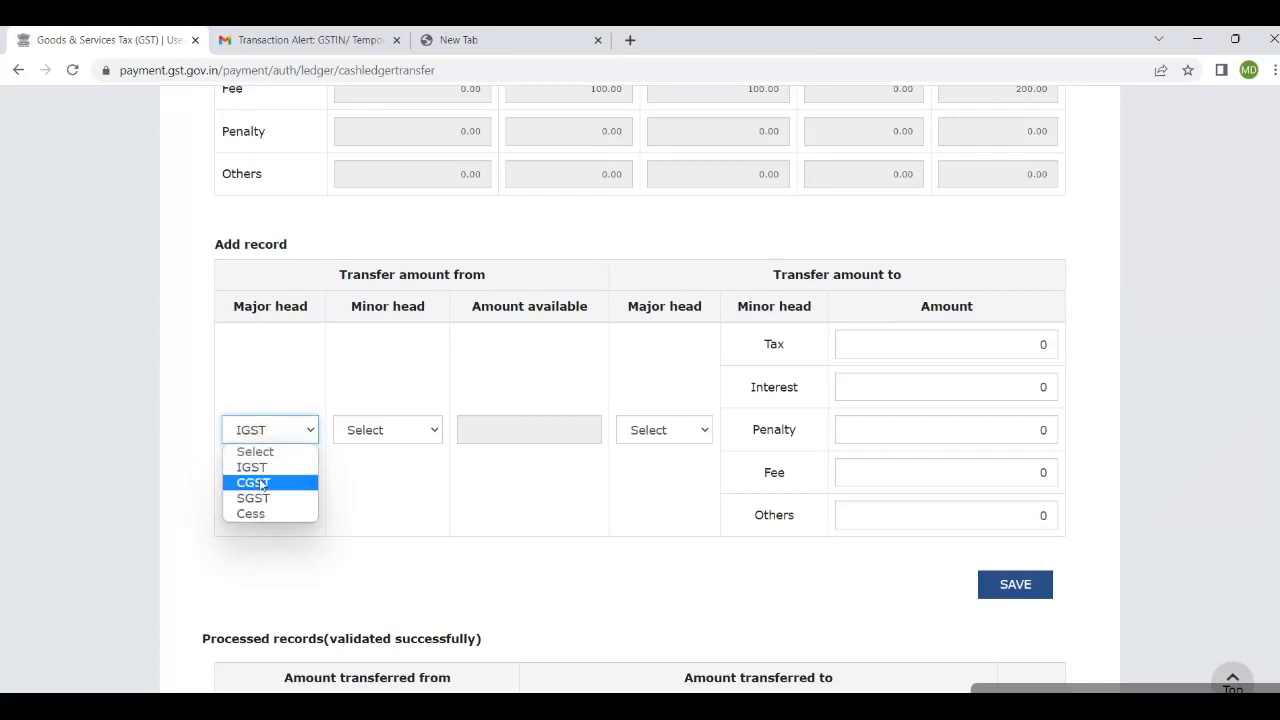
click(258, 467)
click(394, 430)
click(376, 467)
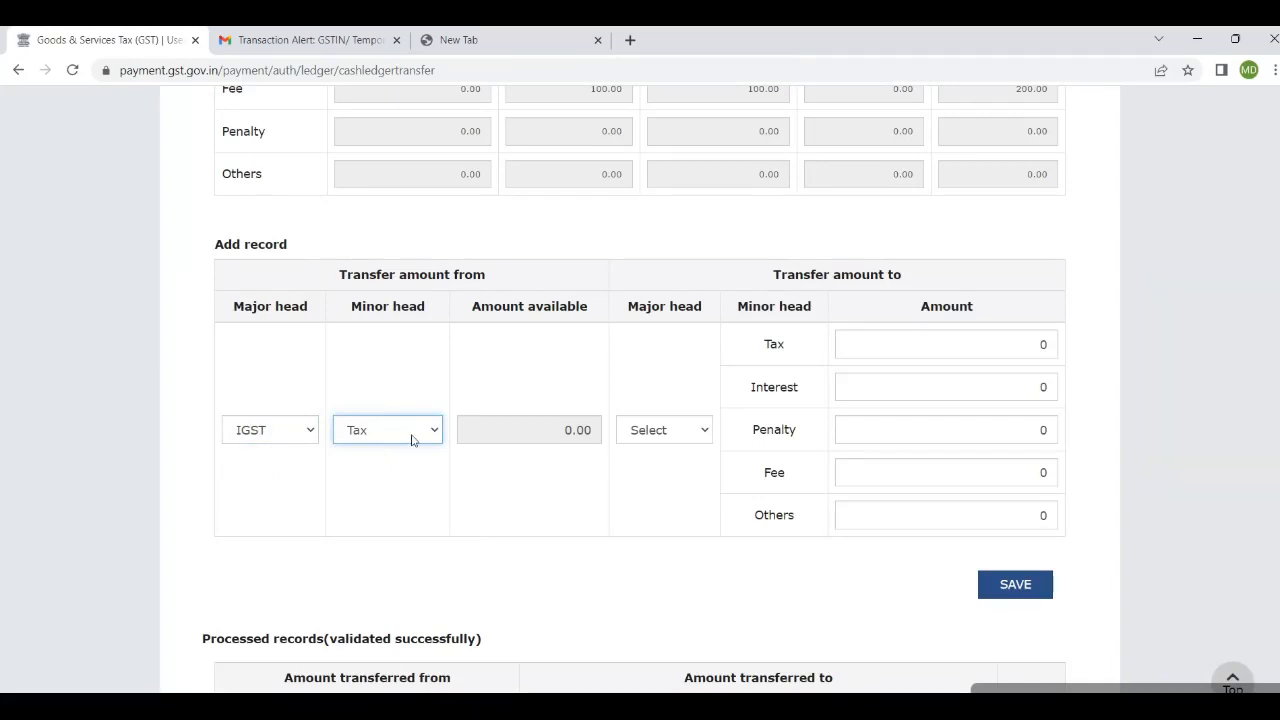
Set the source major head to CGST and the destination to IGST, and enter 500 as the Tax amount.
click(285, 435)
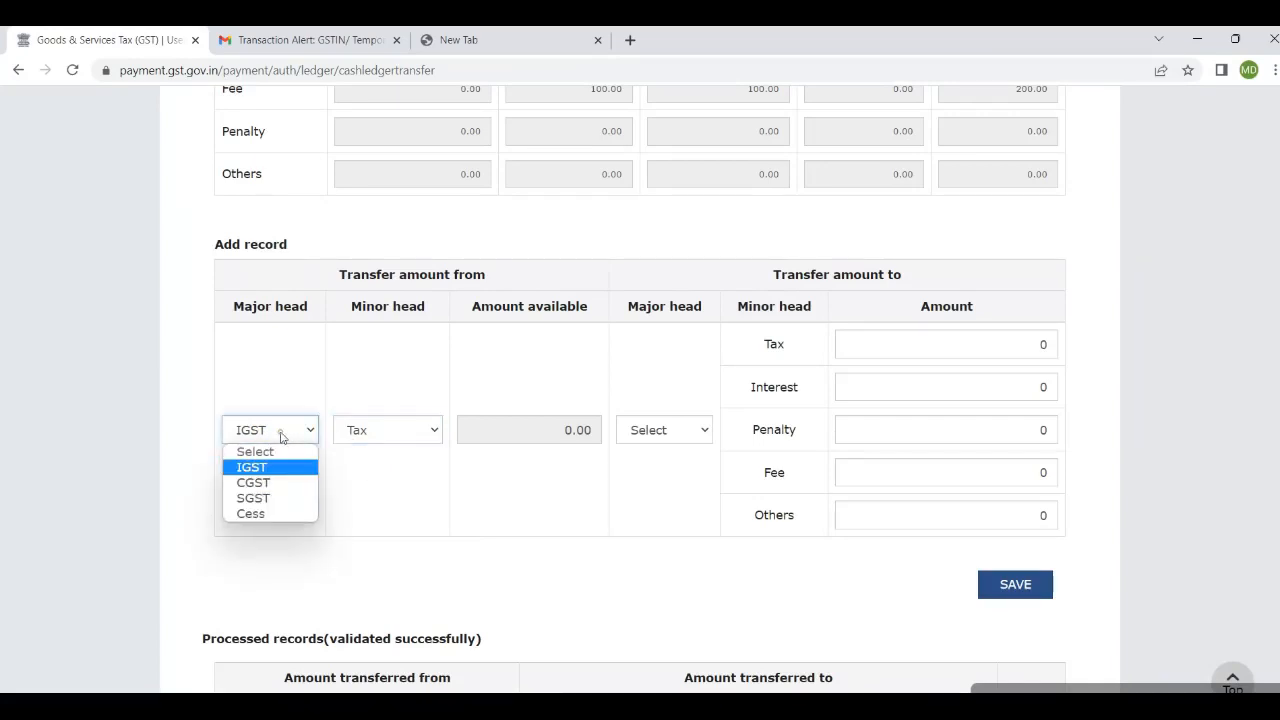
click(258, 486)
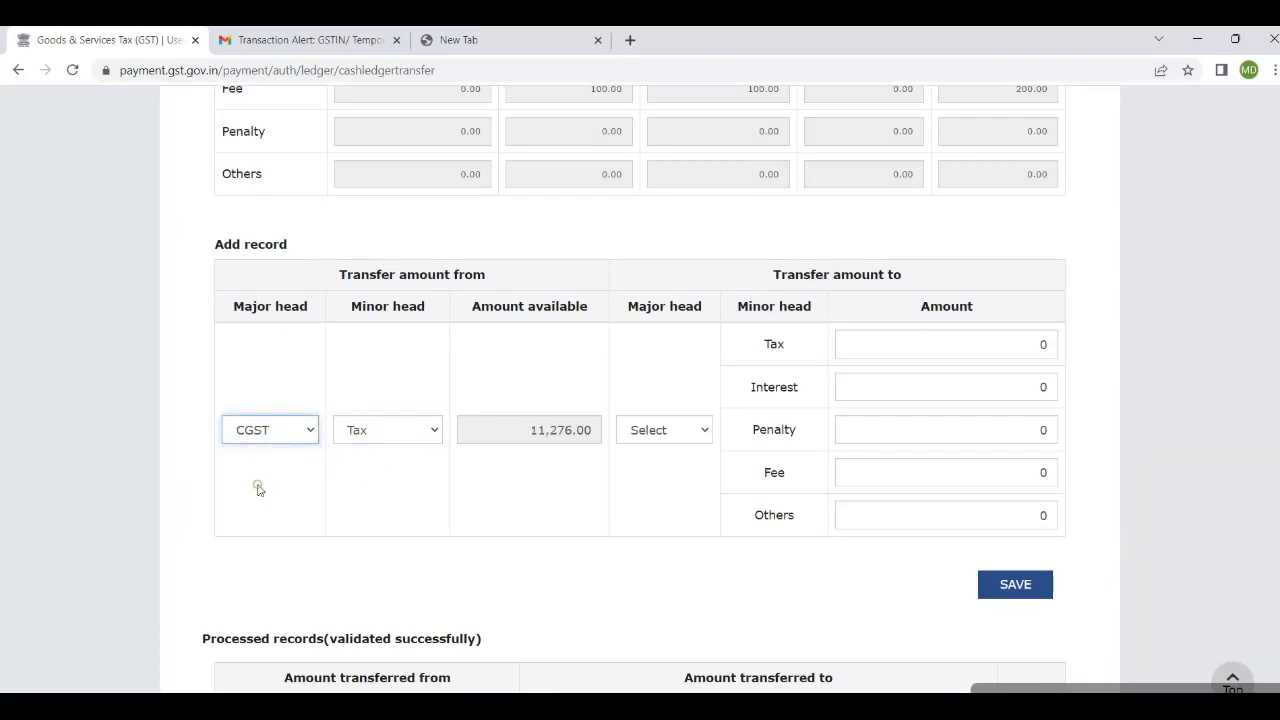
click(664, 438)
click(660, 467)
click(1021, 345)
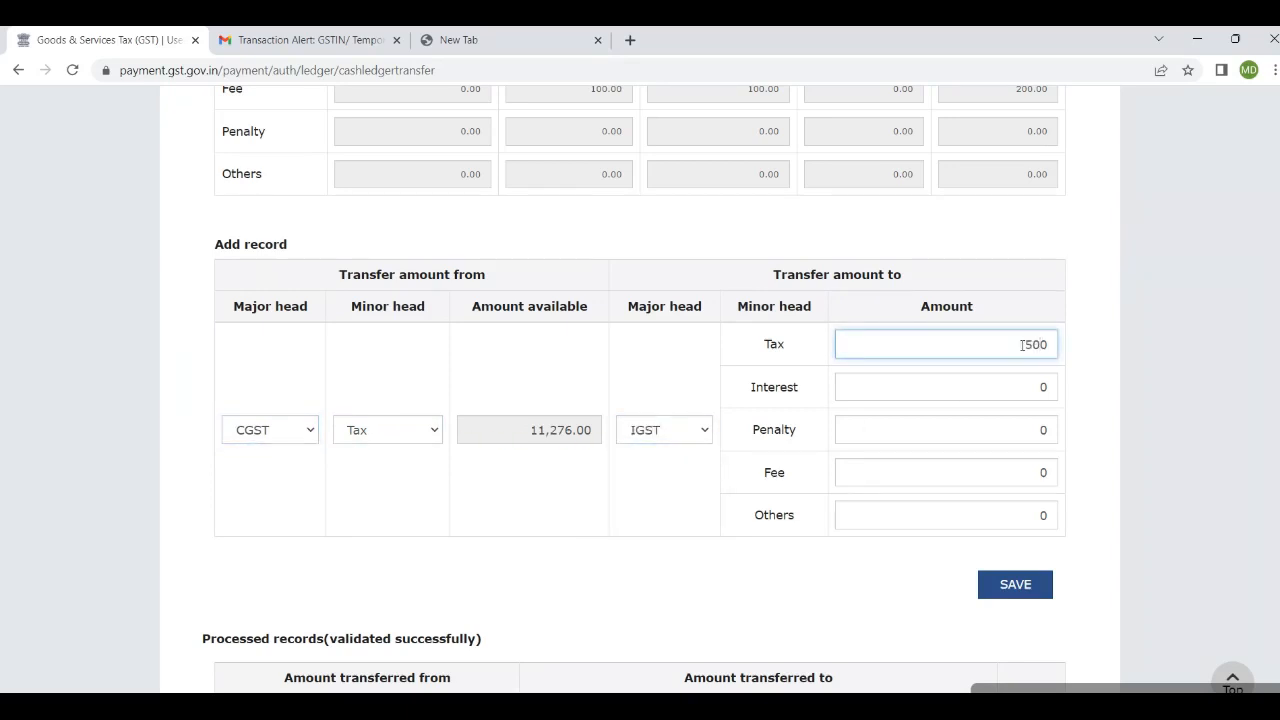
Save and confirm the CGST-to-IGST transfer record, and check the preview of the updated cash ledger balance.
click(1015, 582)
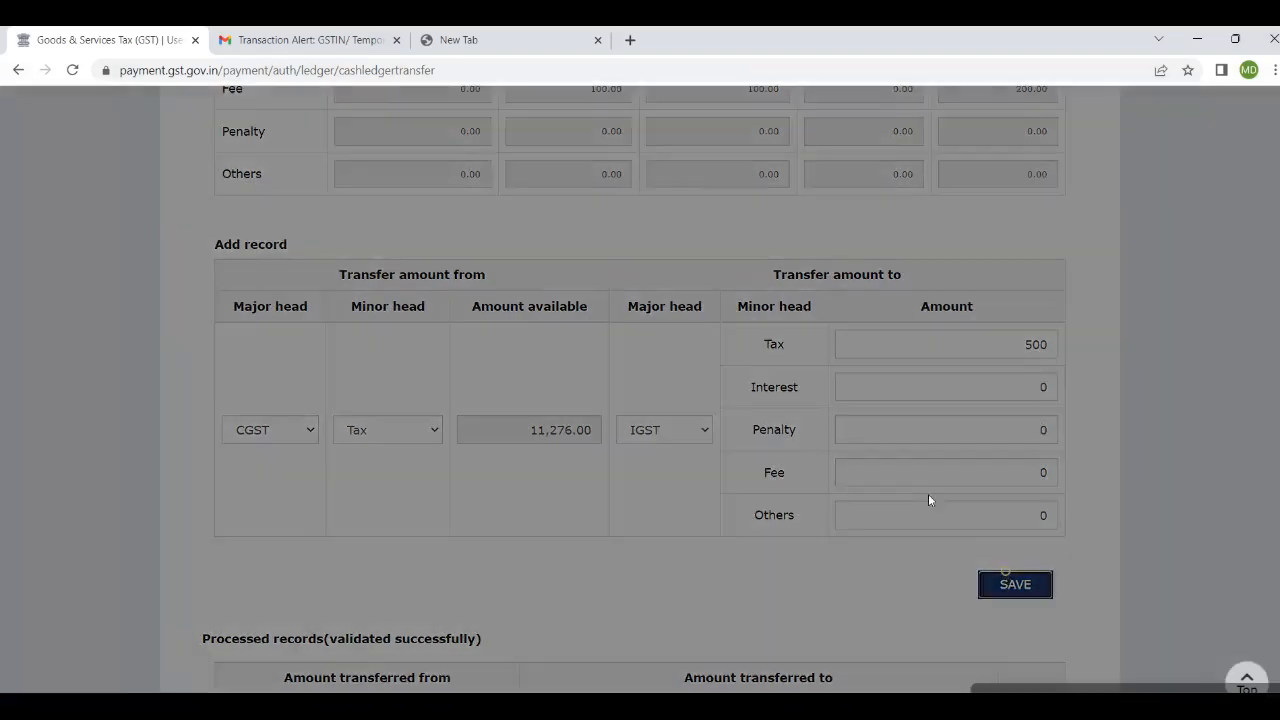
click(690, 340)
scroll(690, 336, up, 3)
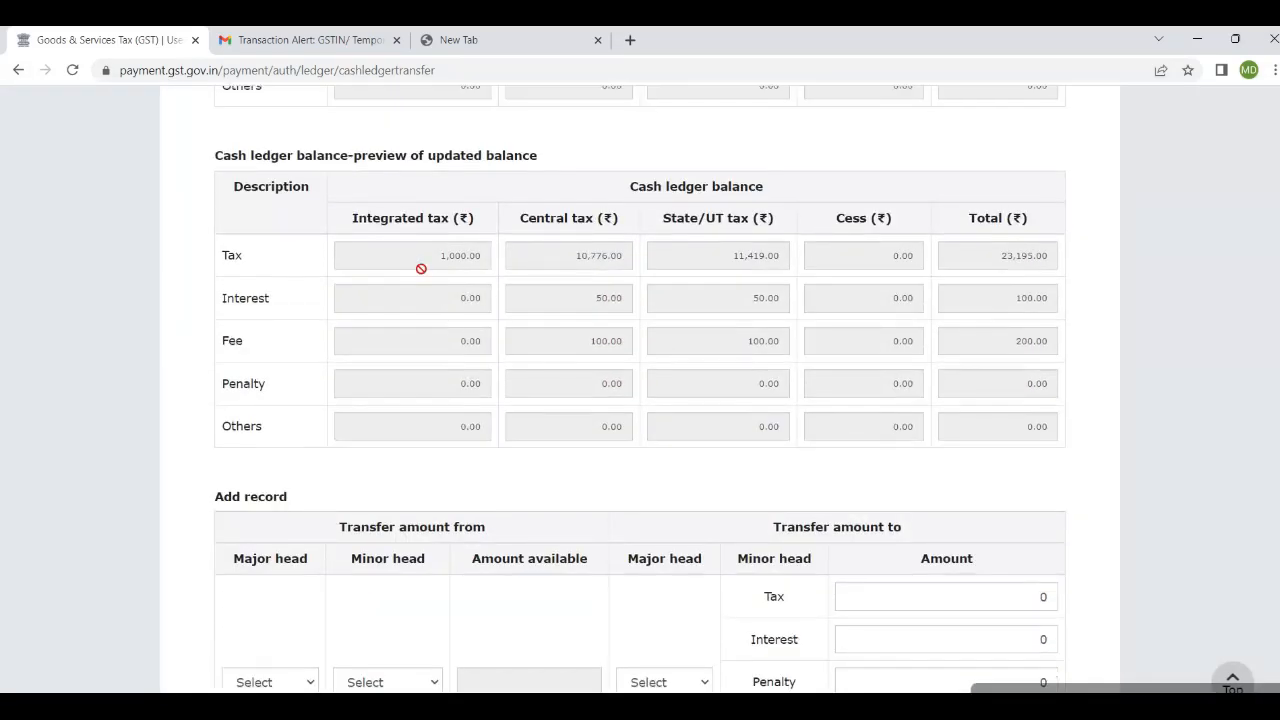
Review the processed transfer records and proceed to file.
scroll(520, 400, down, 6)
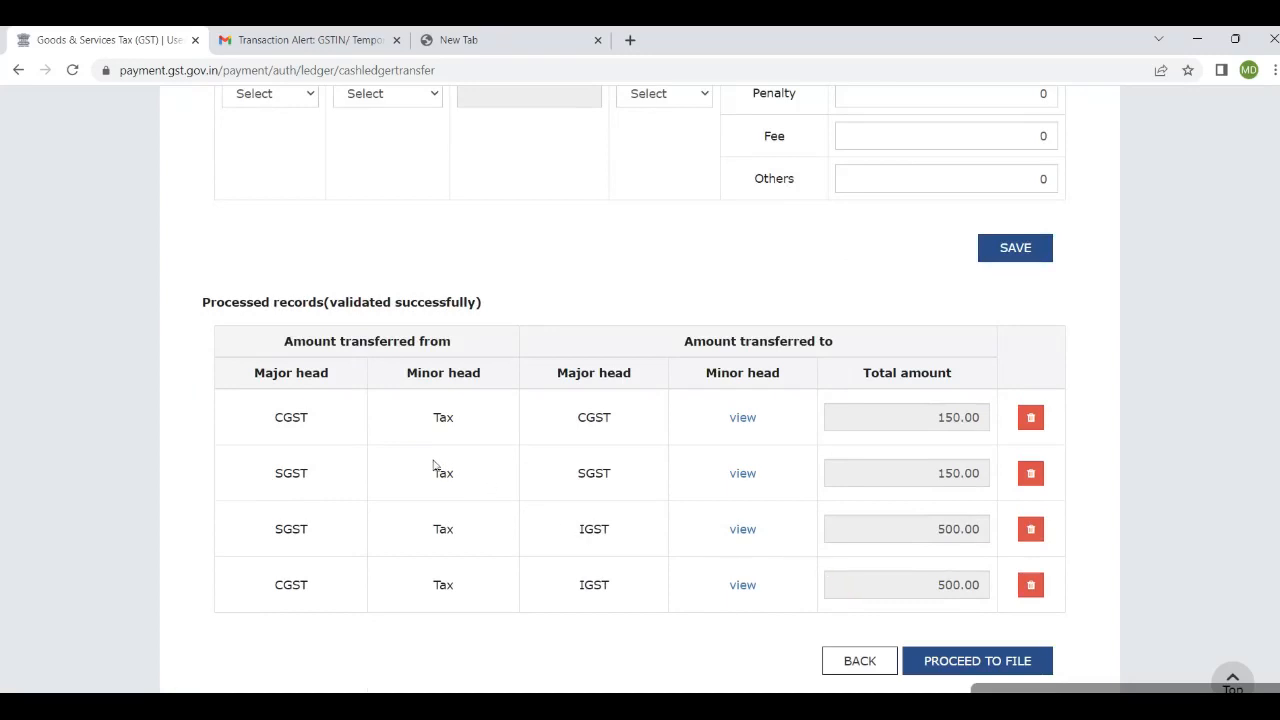
scroll(804, 398, down, 1)
scroll(798, 391, up, 1)
scroll(798, 391, up, 2)
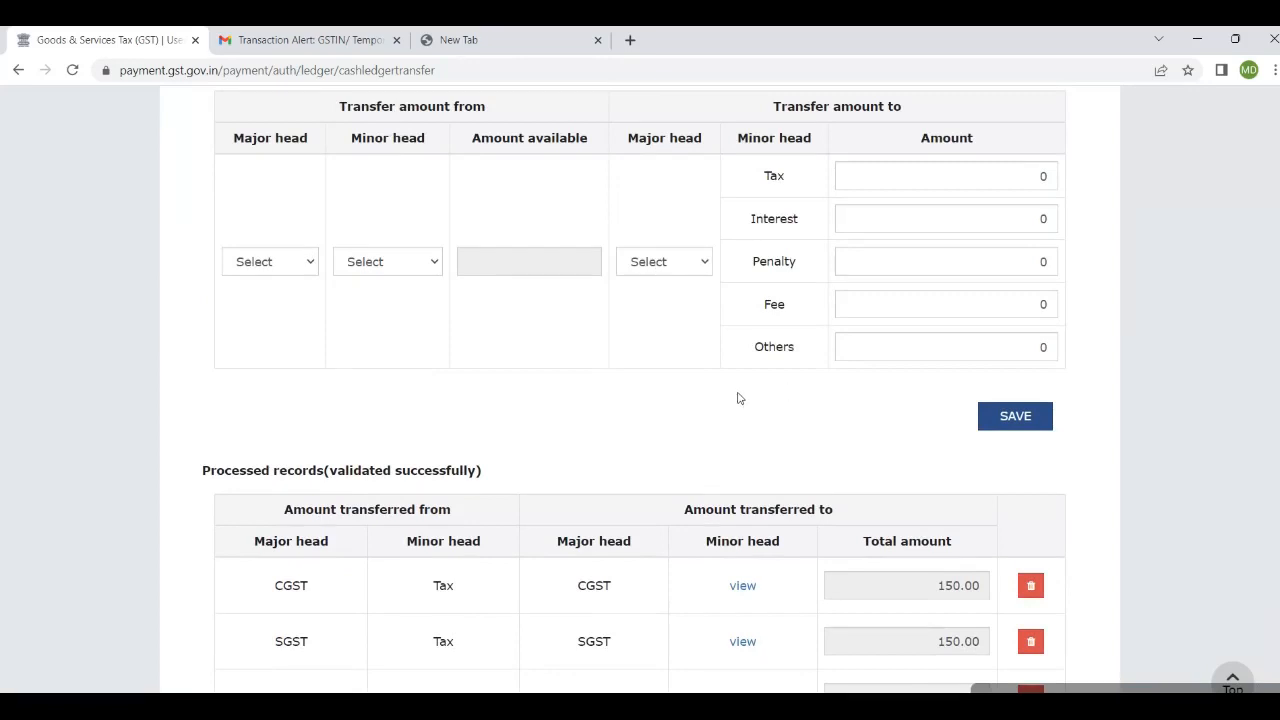
scroll(640, 400, up, 1)
scroll(471, 517, down, 2)
scroll(900, 470, down, 2)
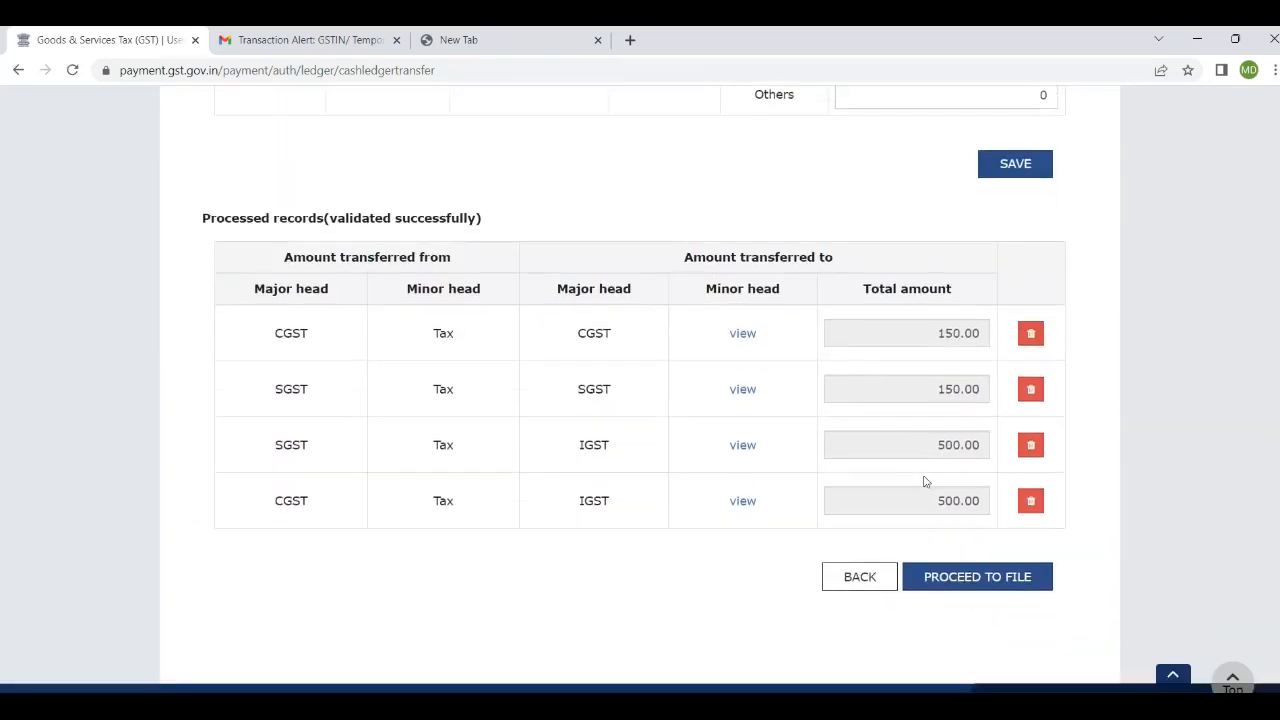
click(972, 580)
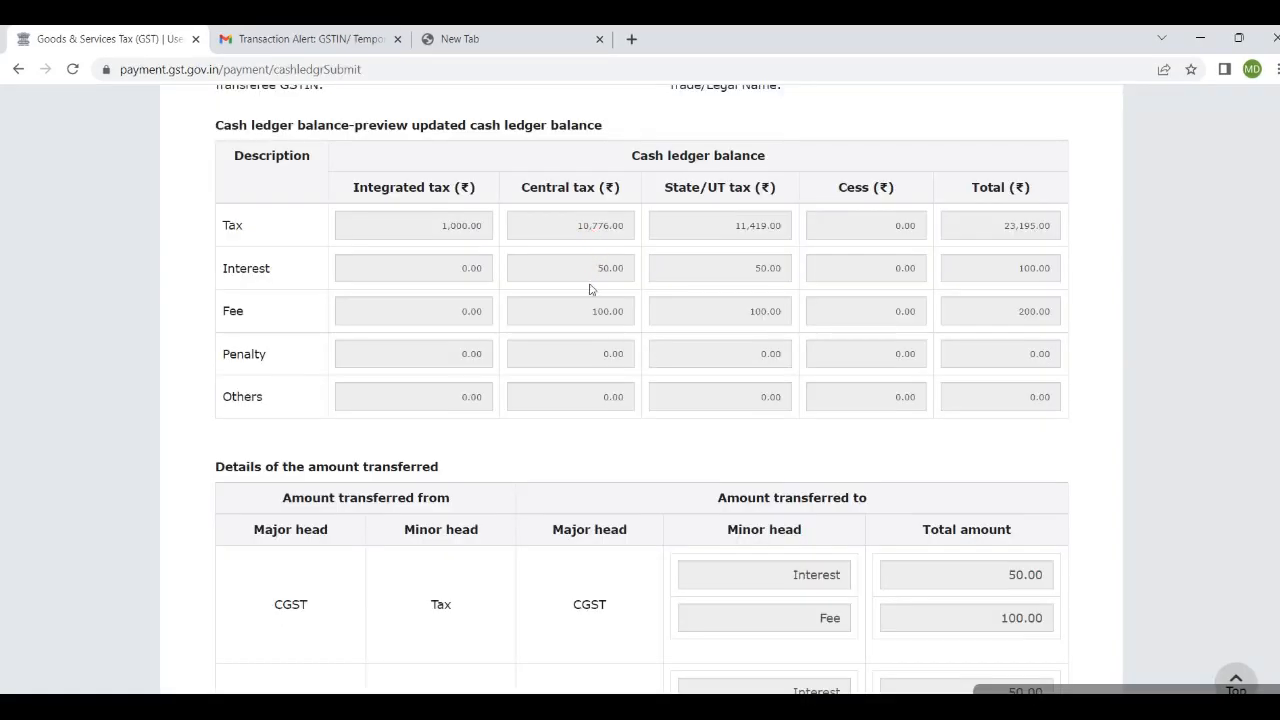
Check the details of the amount transferred, accept the verification declaration with the authorised signatory selected, and file GST PMT-09.
scroll(680, 450, down, 3)
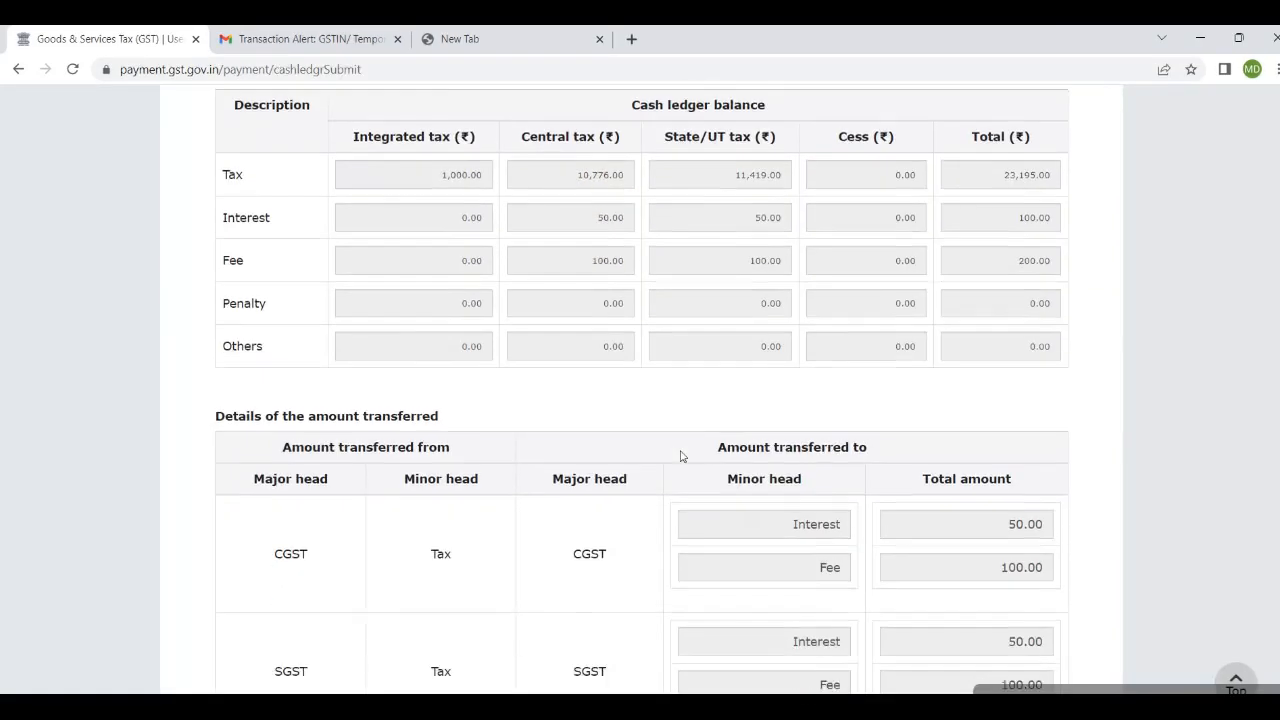
scroll(680, 450, down, 1)
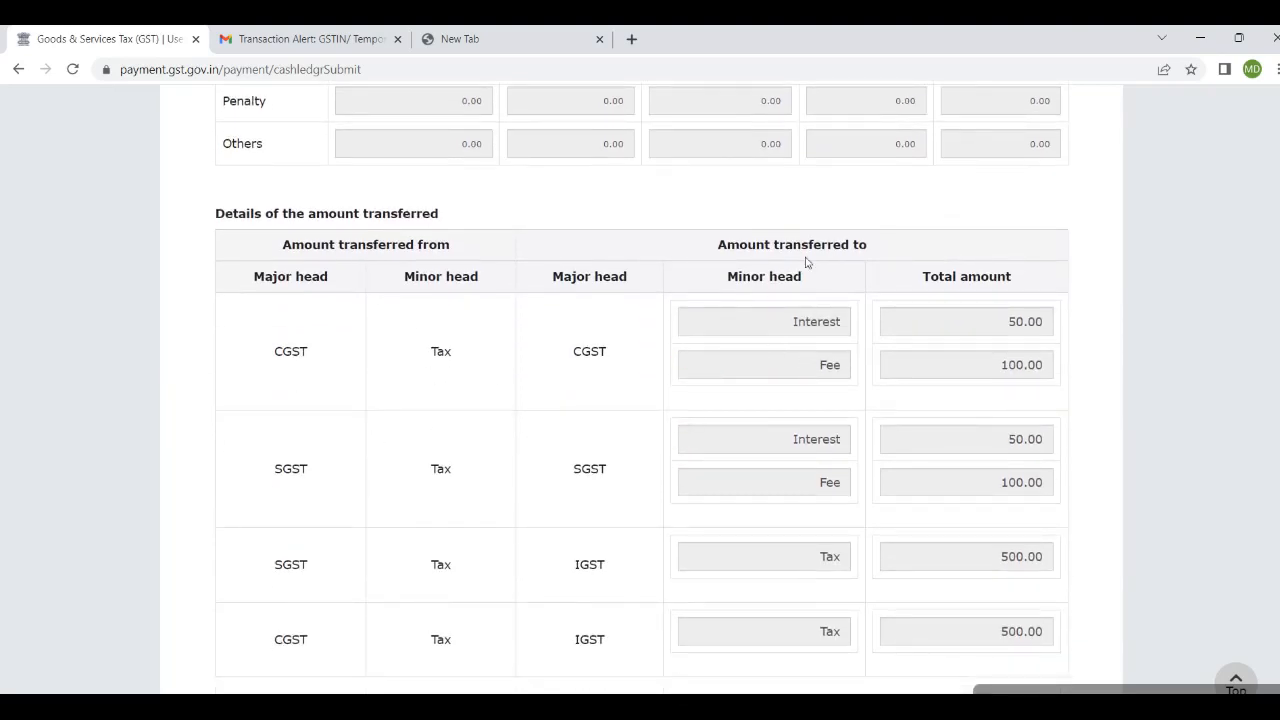
scroll(803, 591, down, 2)
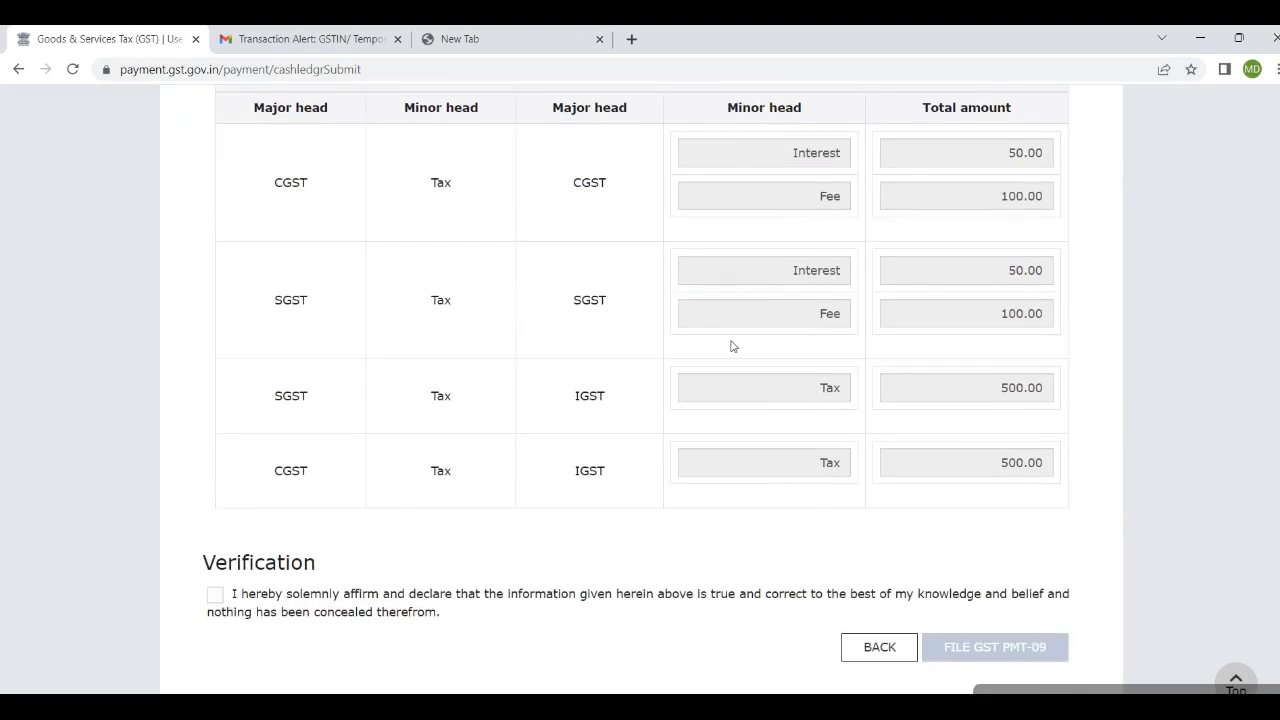
scroll(731, 346, up, 1)
scroll(748, 471, down, 2)
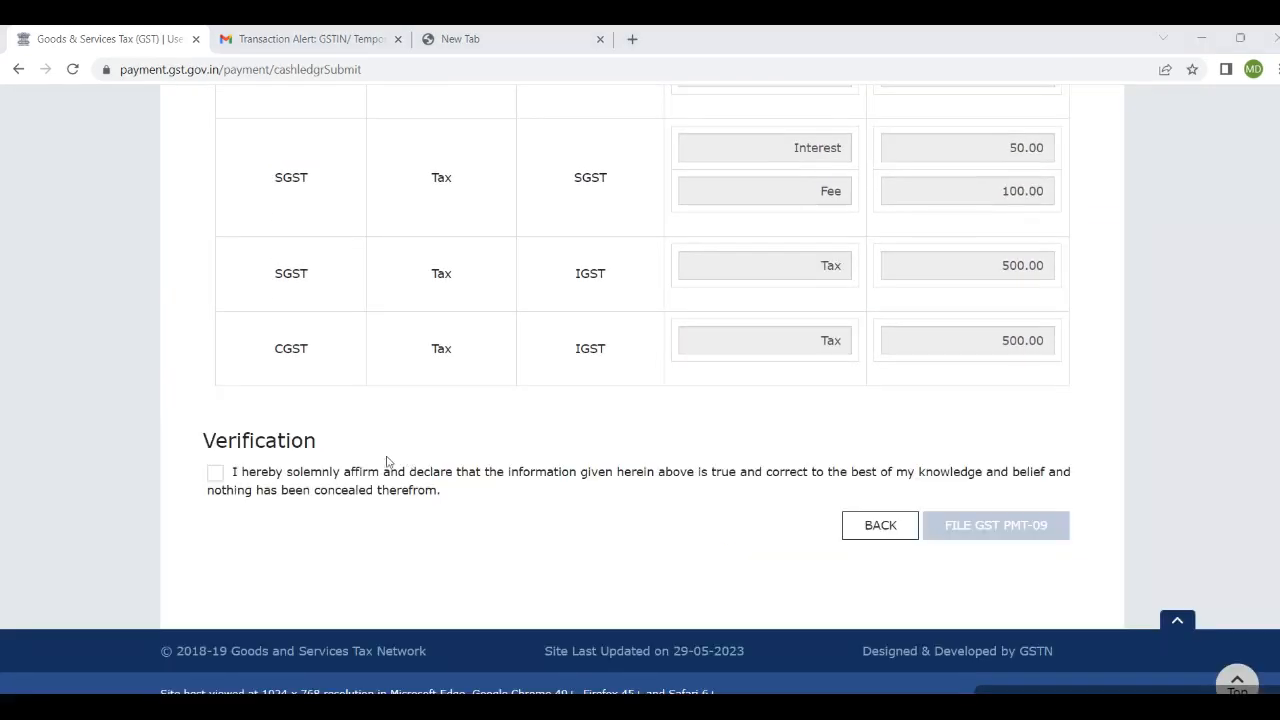
click(215, 472)
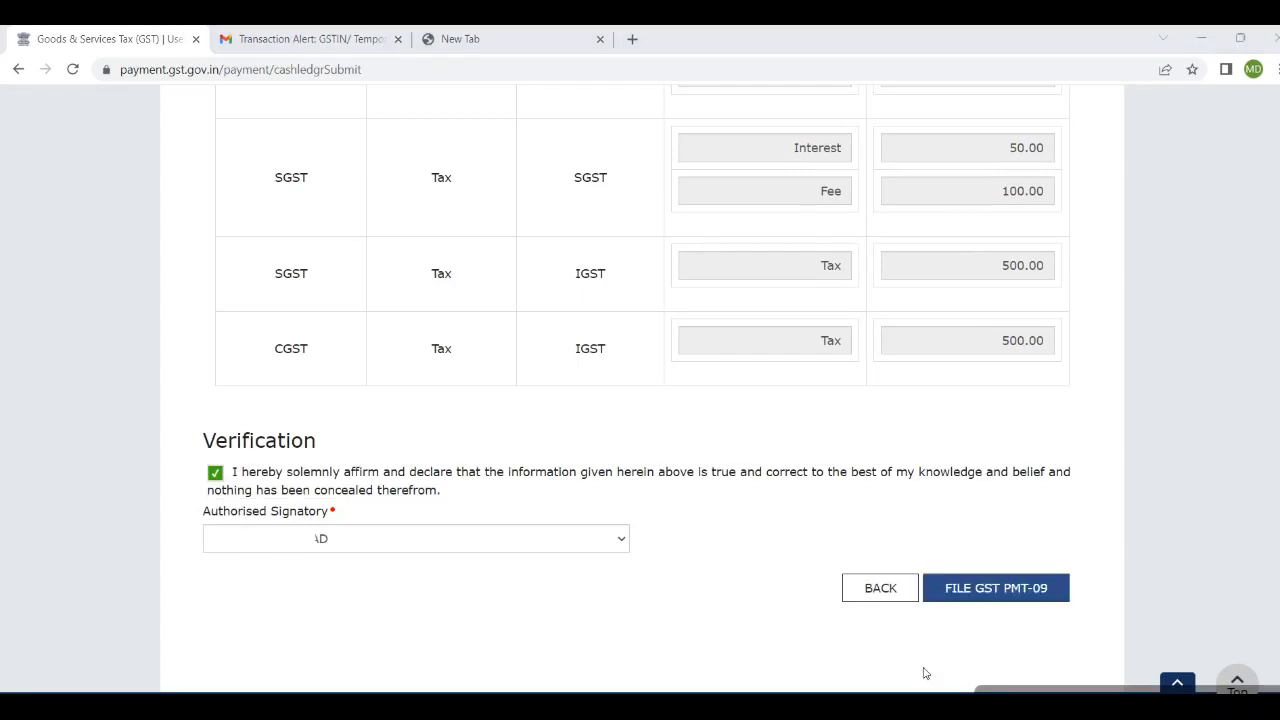
click(997, 590)
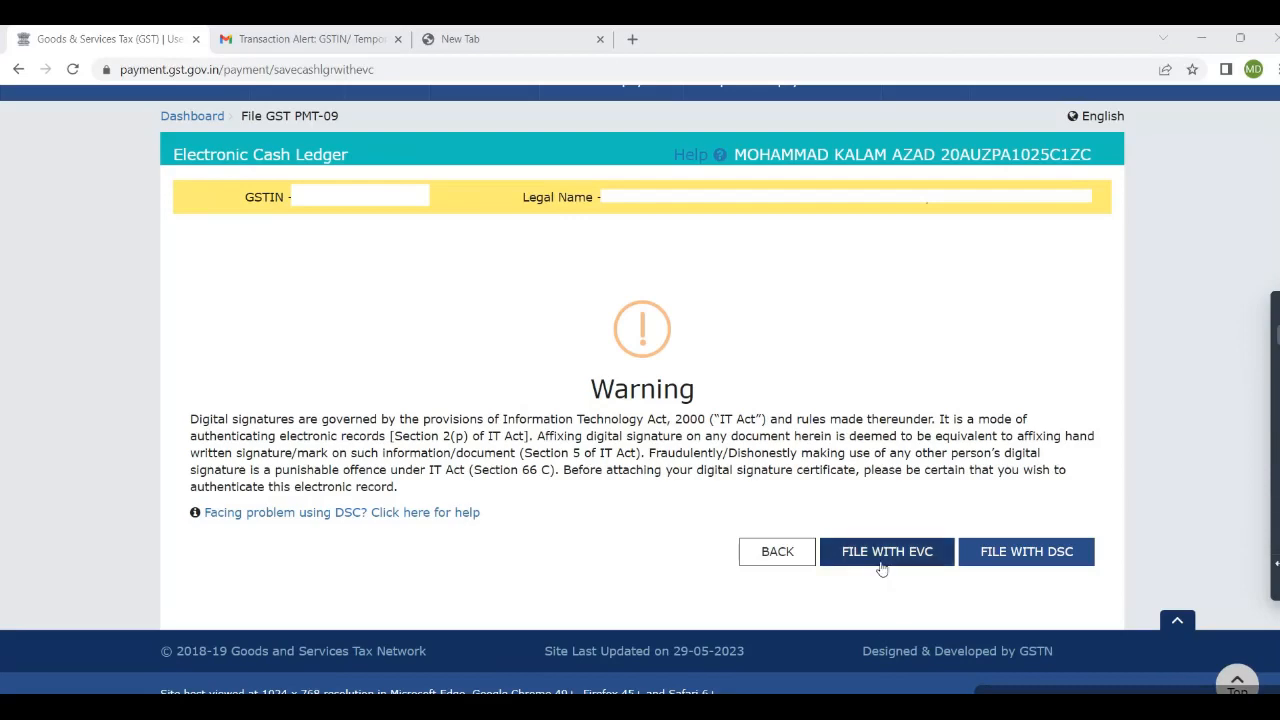
Try filing with EVC up to the one-time password request, and cancel the verification.
click(881, 560)
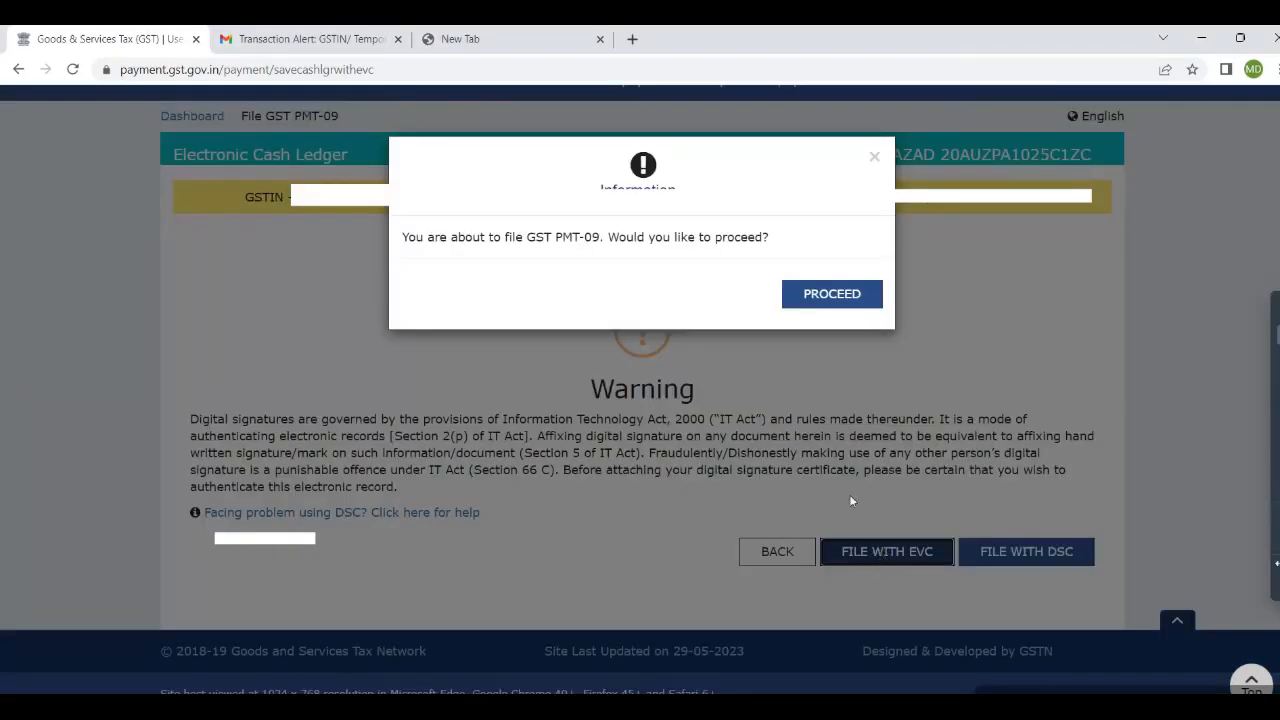
click(827, 298)
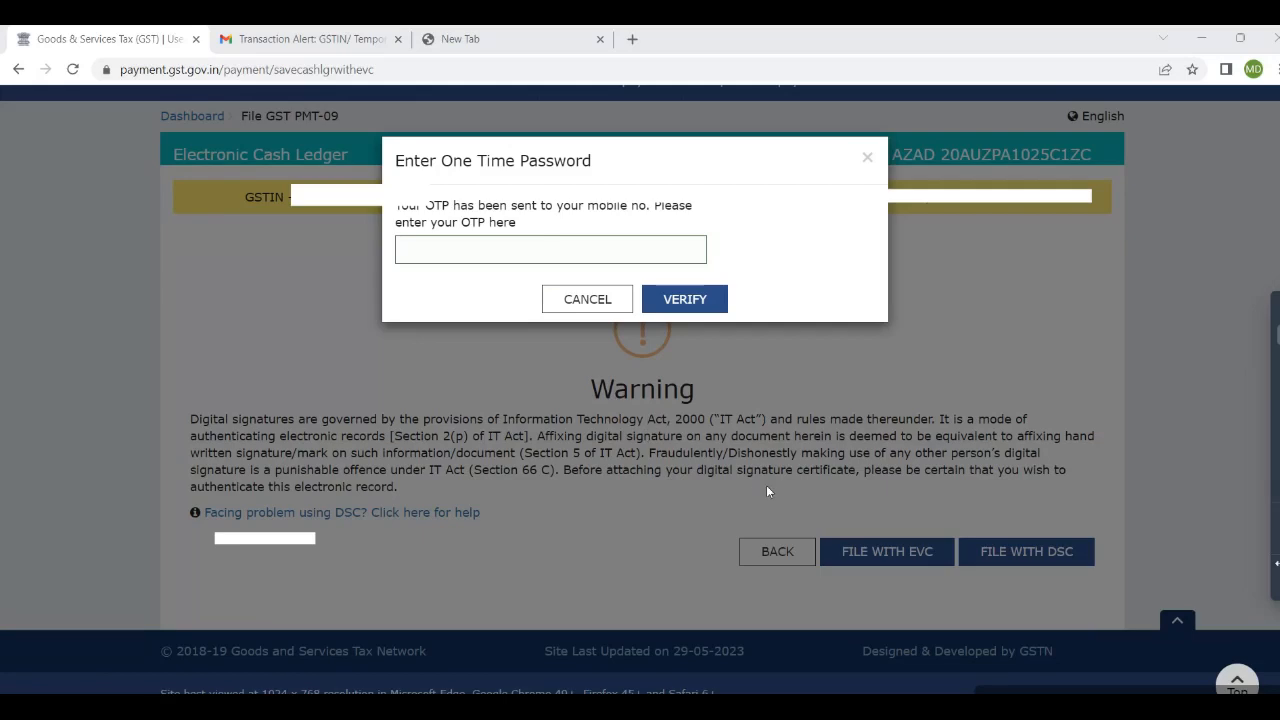
click(592, 298)
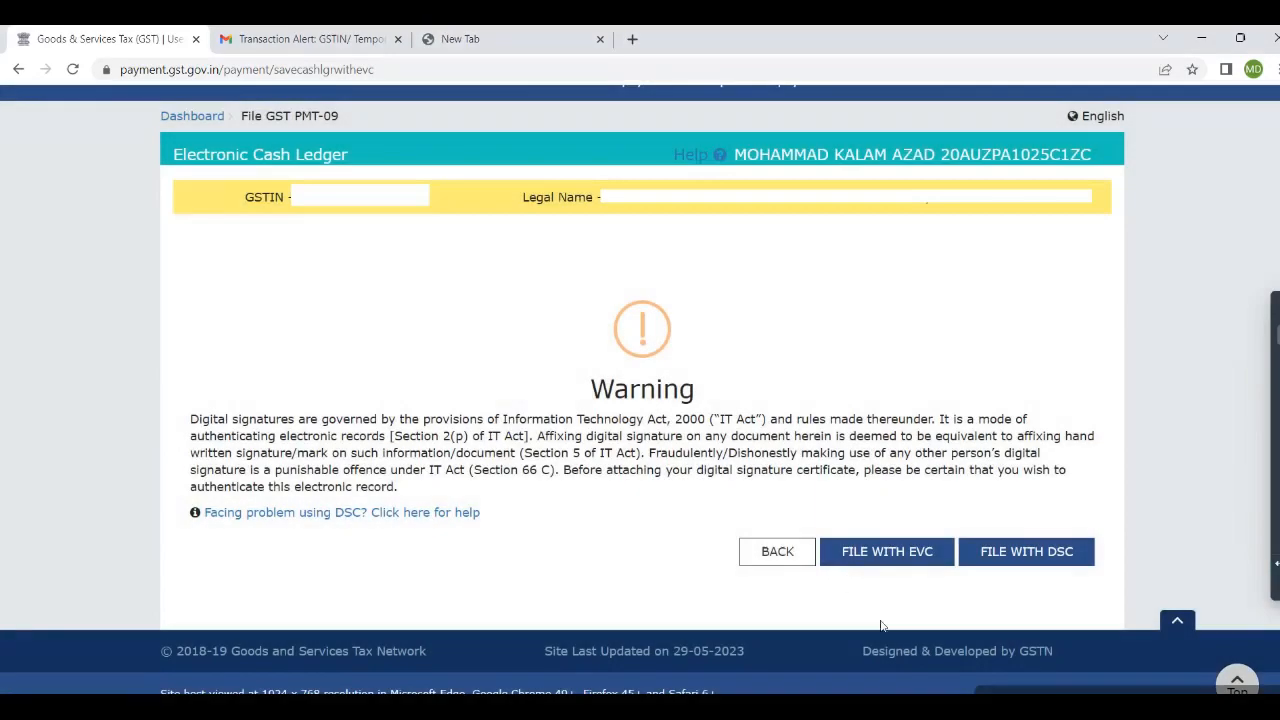